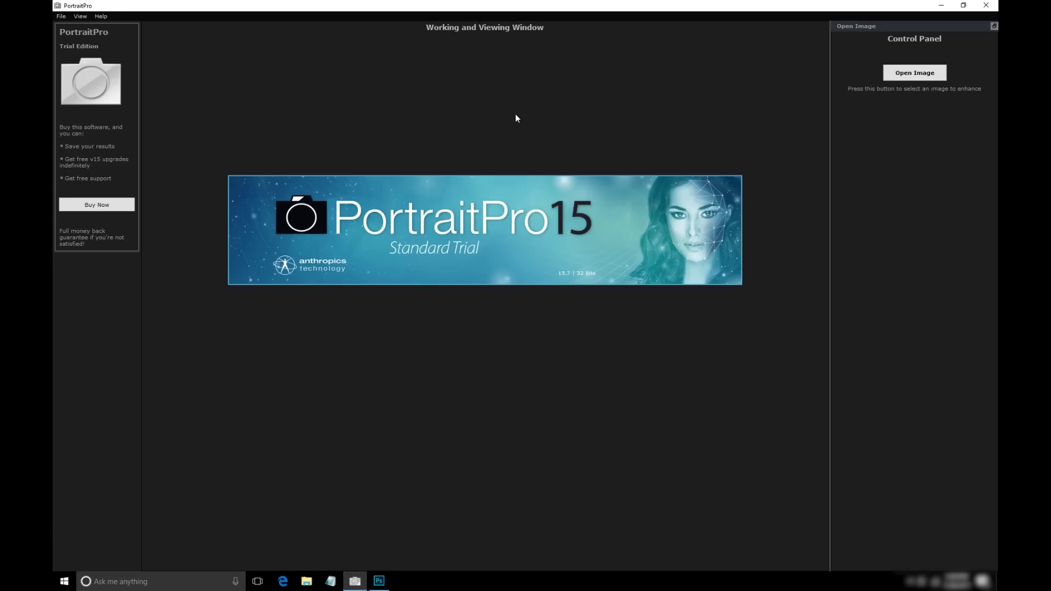
# - Look through the Help options, then open and close the program settings
pyautogui.click(104, 18)
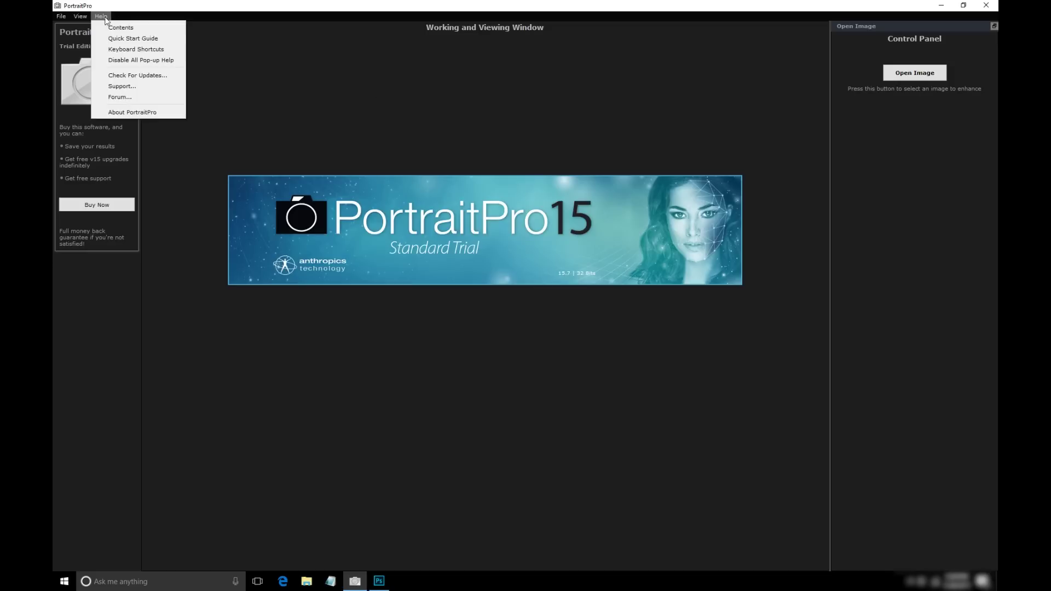
pyautogui.click(586, 96)
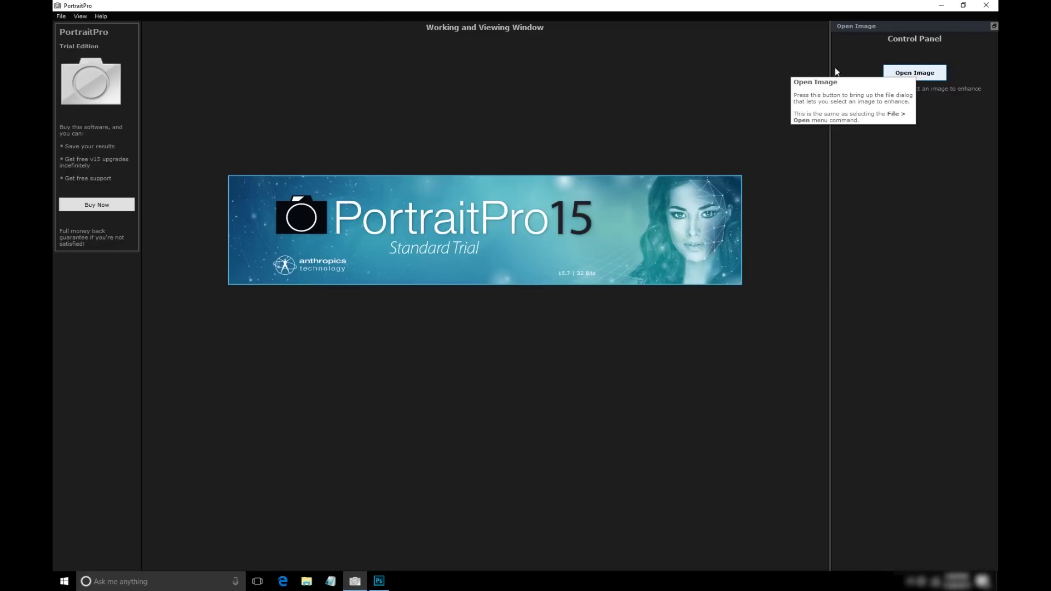
pyautogui.click(58, 16)
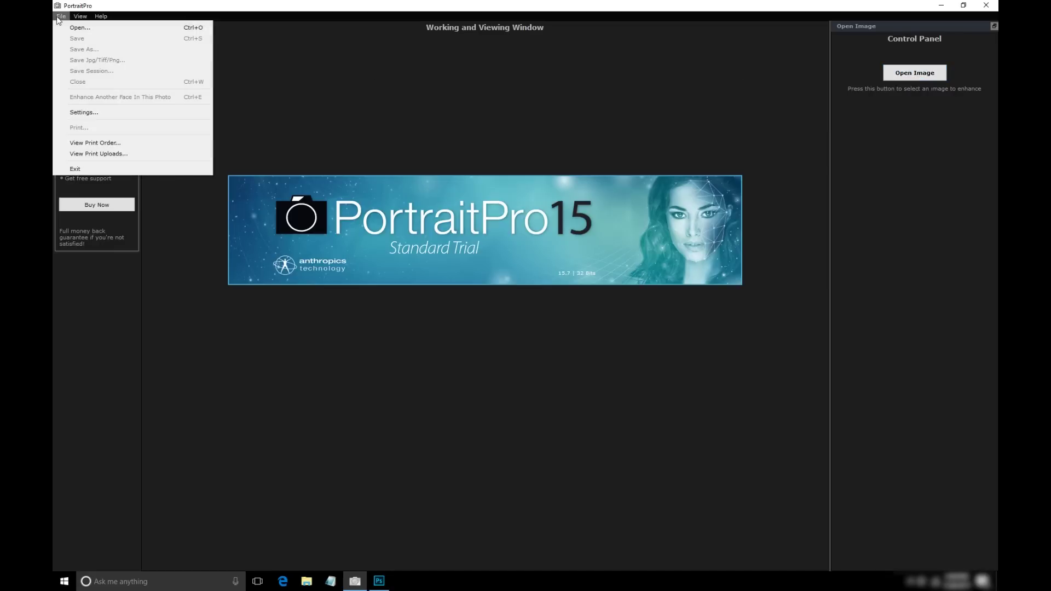
pyautogui.click(98, 112)
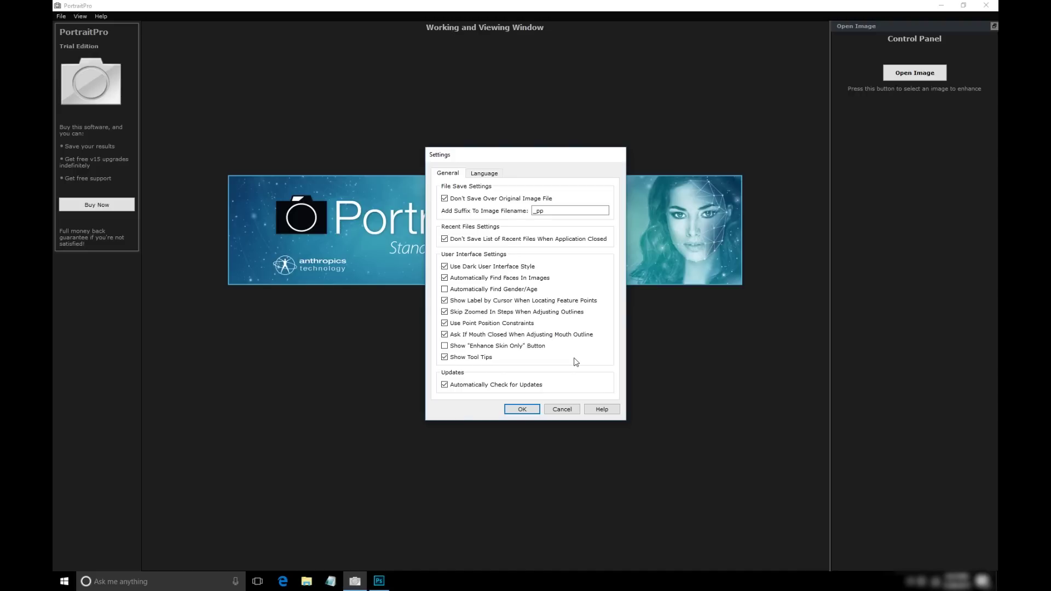
pyautogui.click(533, 412)
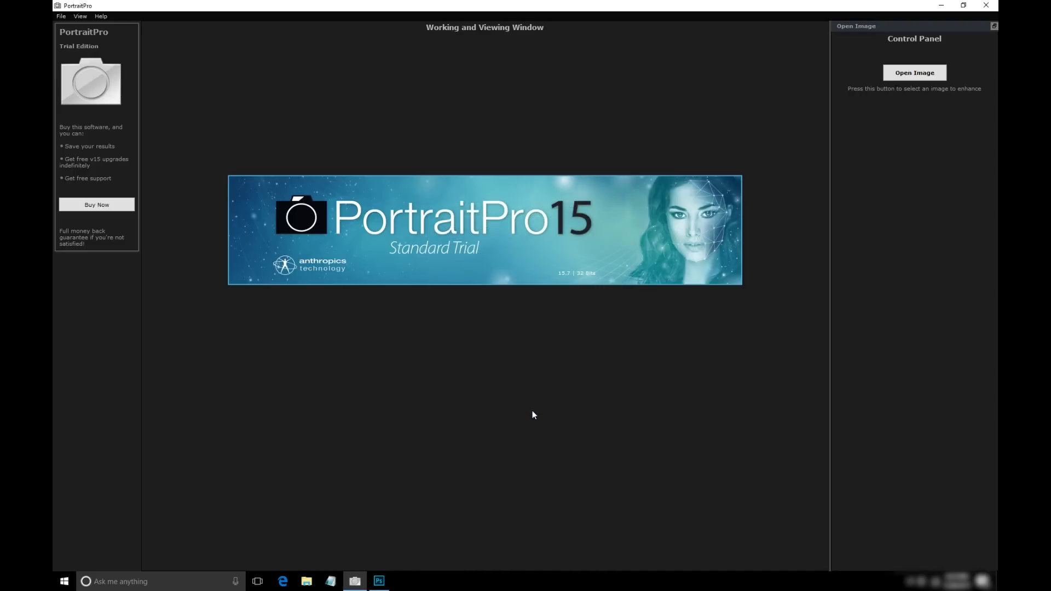
# - Open image-1 from the Desktop images folder with Ctrl+O
pyautogui.hotkey('ctrl', 'o')
pyautogui.doubleClick(170, 90)
pyautogui.click(173, 79)
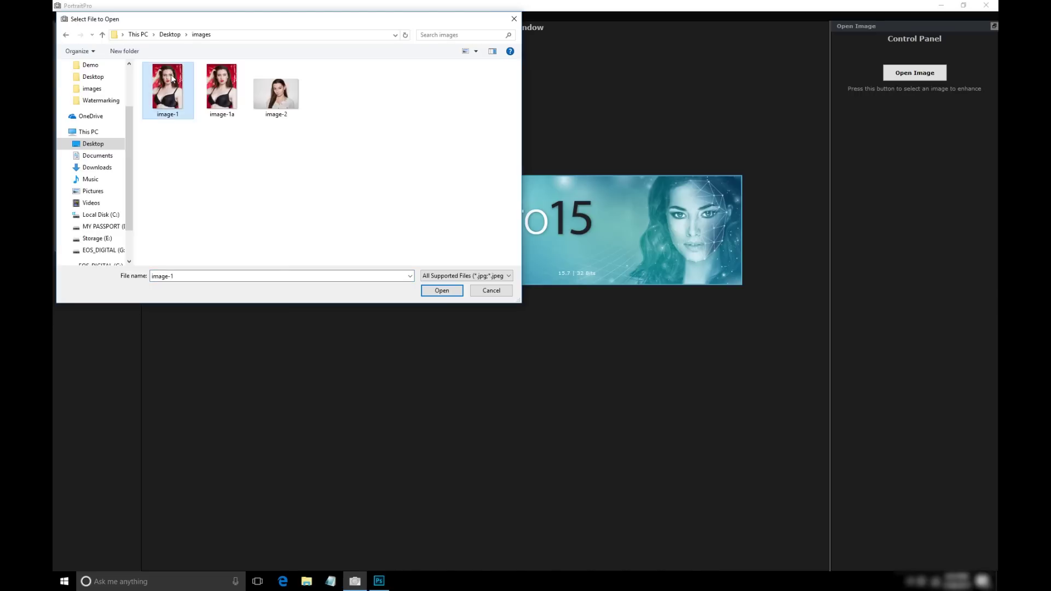
pyautogui.click(439, 291)
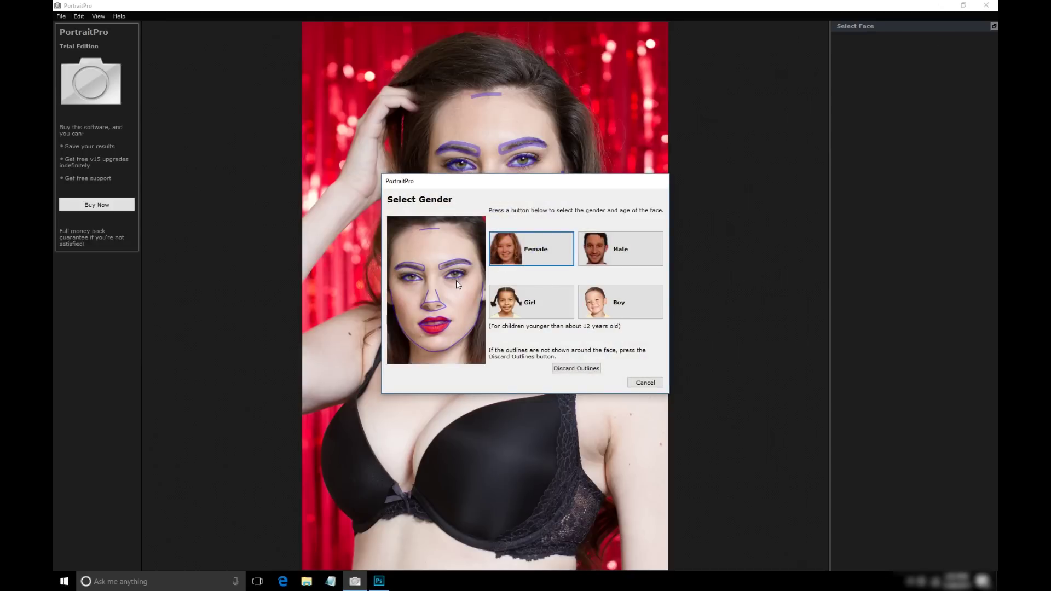
# - Mark the face Female, fix the nostril point and stretch both eyebrow outlines outward
pyautogui.click(545, 257)
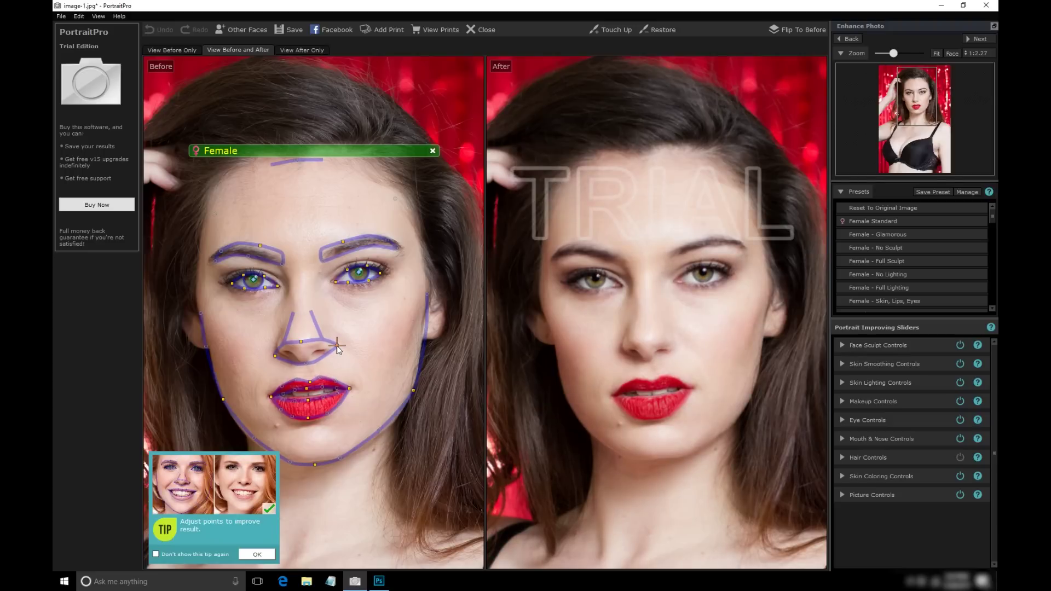
pyautogui.click(336, 346)
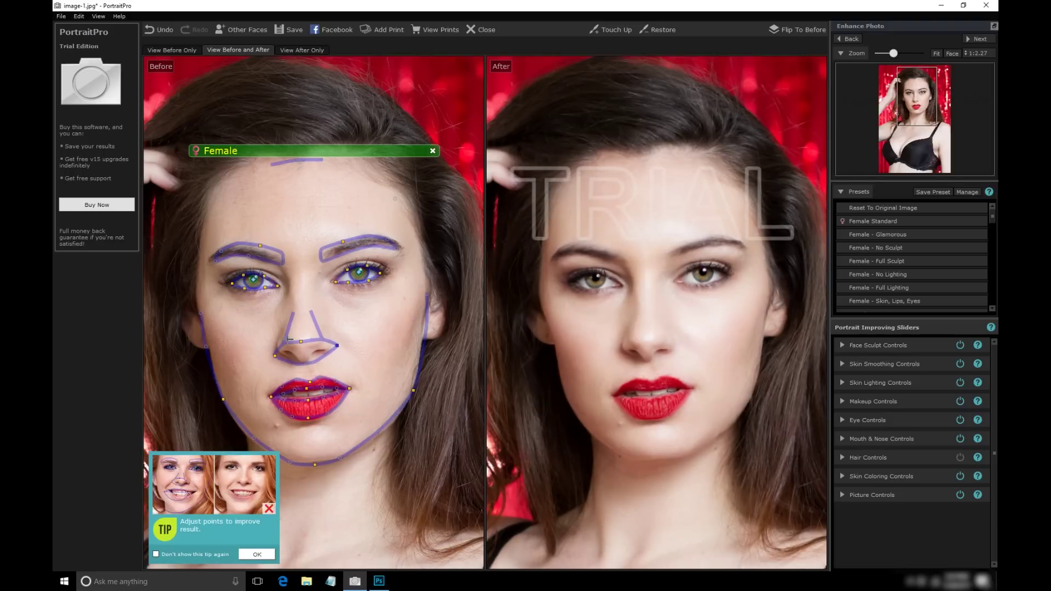
pyautogui.moveTo(215, 259); pyautogui.dragTo(205, 264)
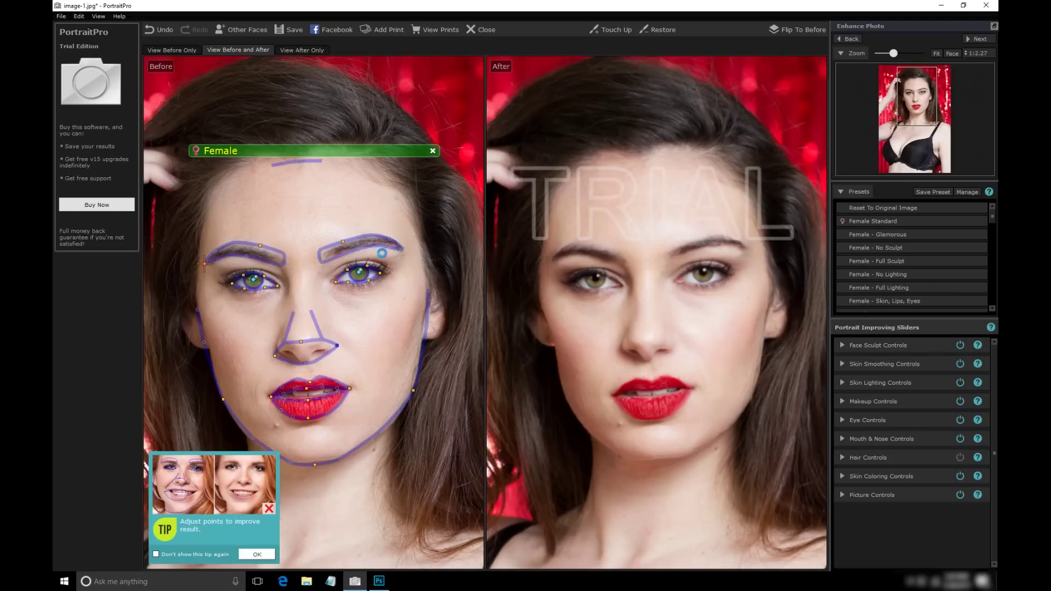
pyautogui.moveTo(398, 249); pyautogui.dragTo(410, 251)
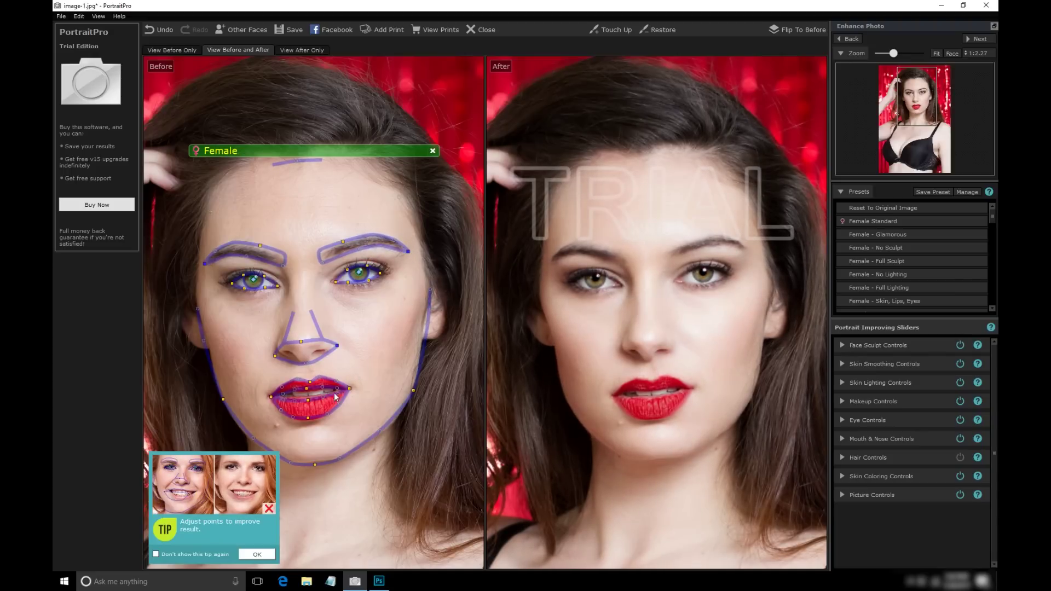
pyautogui.click(257, 555)
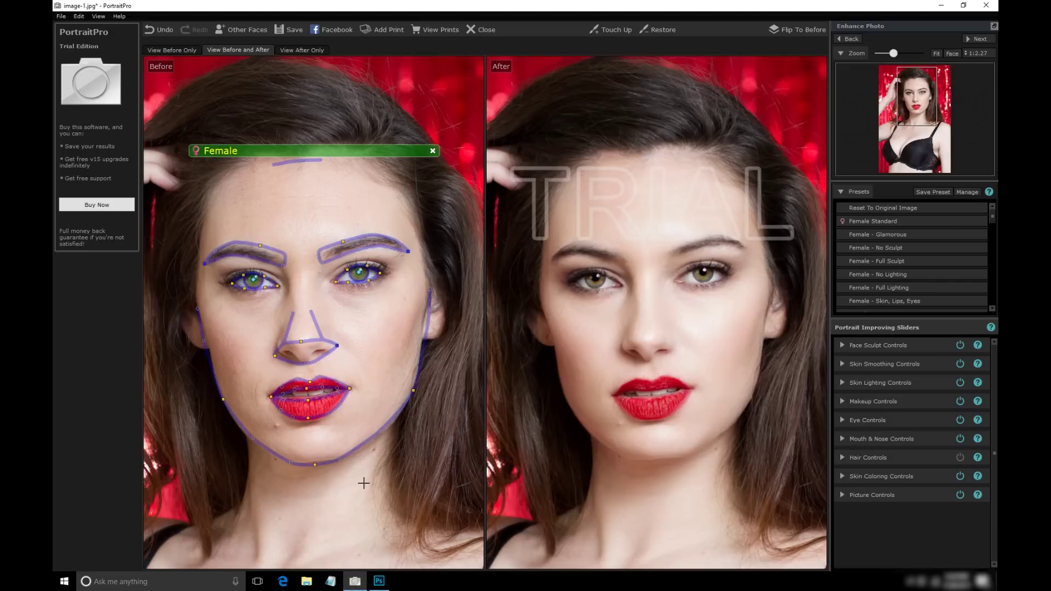
# - Show the Presets section and toggle Flip To Before to compare retouch and original
pyautogui.moveTo(434, 155)
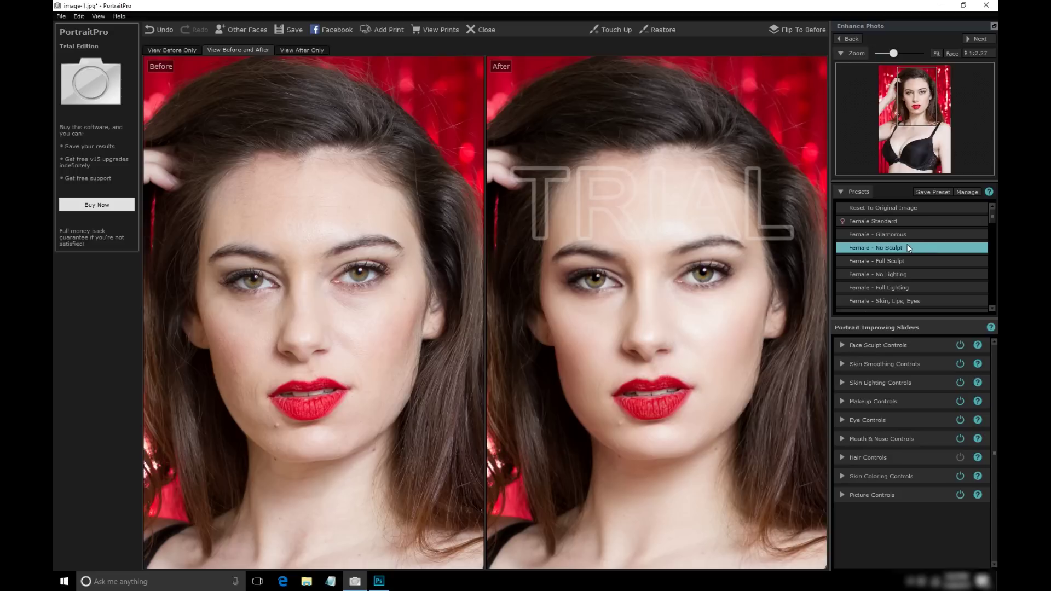
pyautogui.click(865, 189)
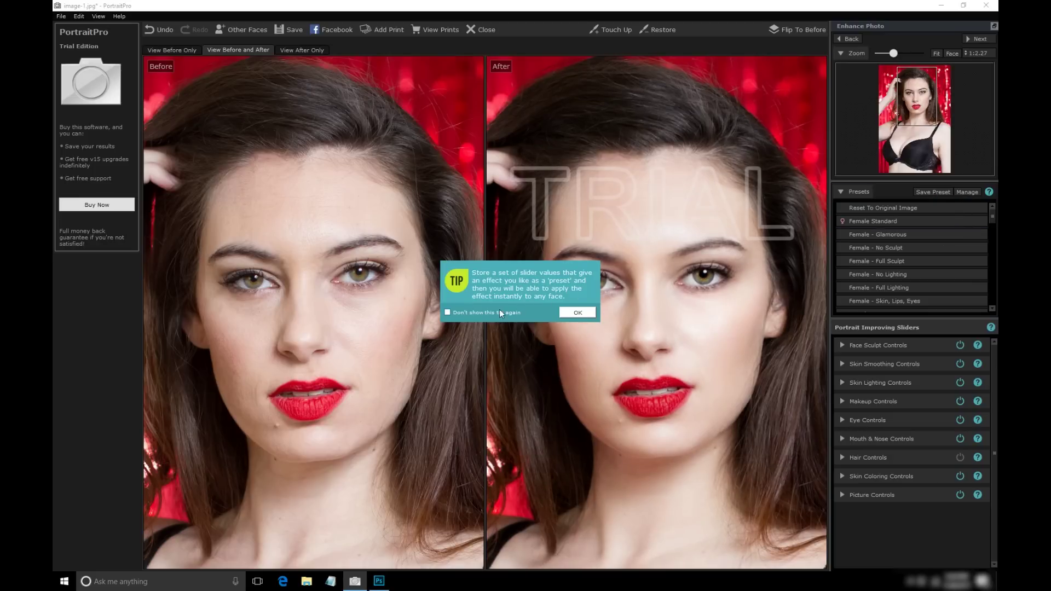
pyautogui.click(569, 315)
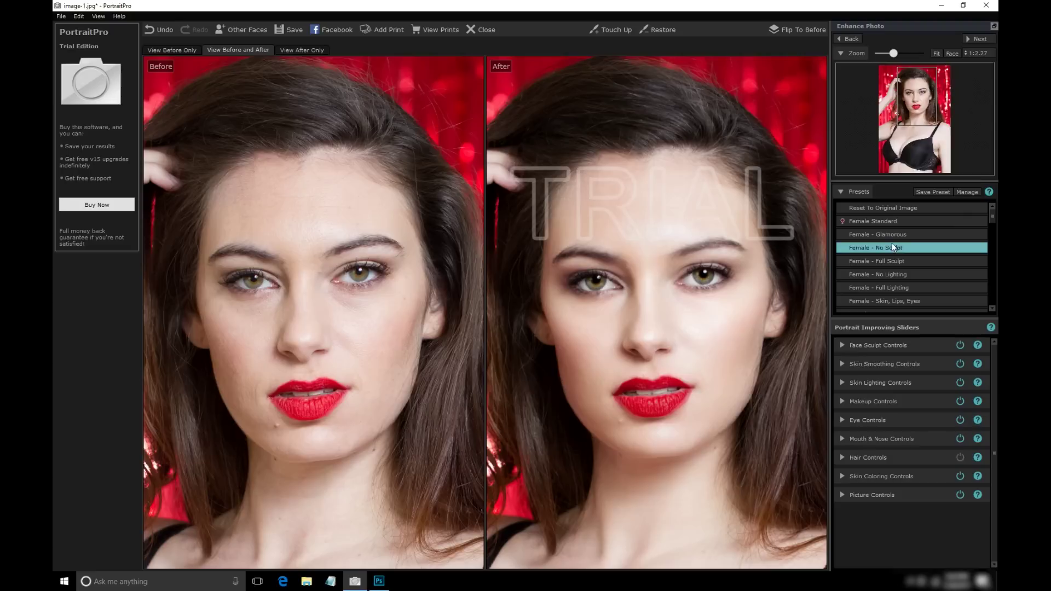
pyautogui.click(797, 34)
pyautogui.click(797, 34)
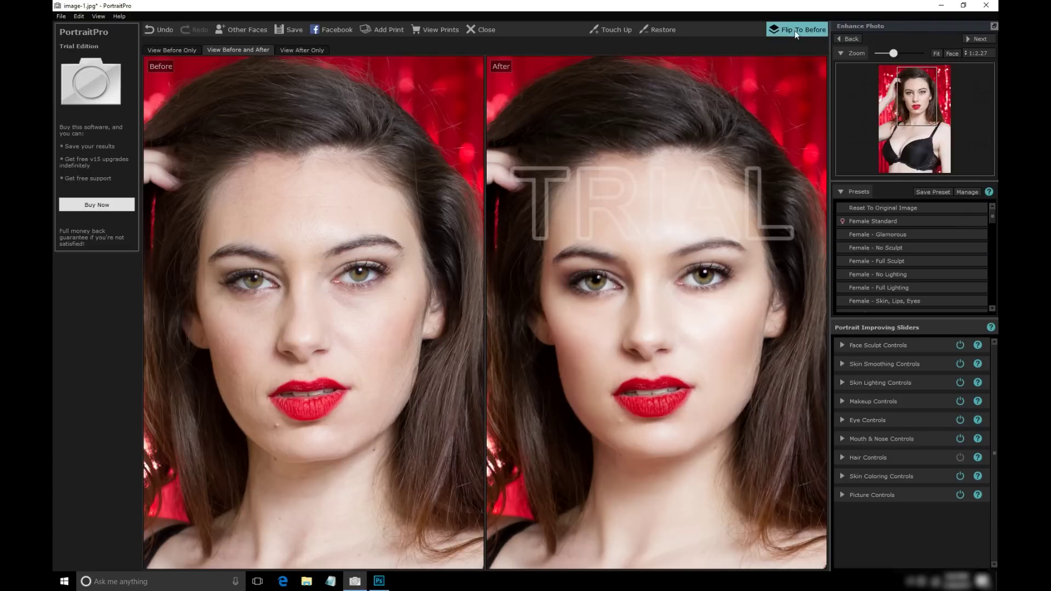
pyautogui.click(797, 34)
pyautogui.click(796, 34)
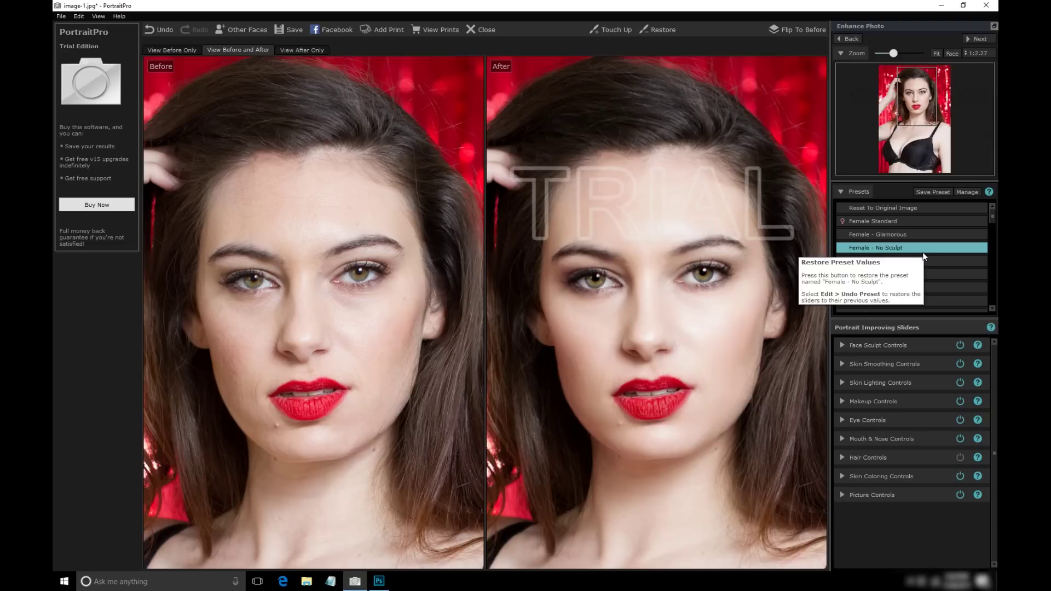
# - Try the Makeup - Fullface 4, 3 and 2 presets, ending on Fullface 2's smoky eyes
pyautogui.scroll(-2, 938, 263)
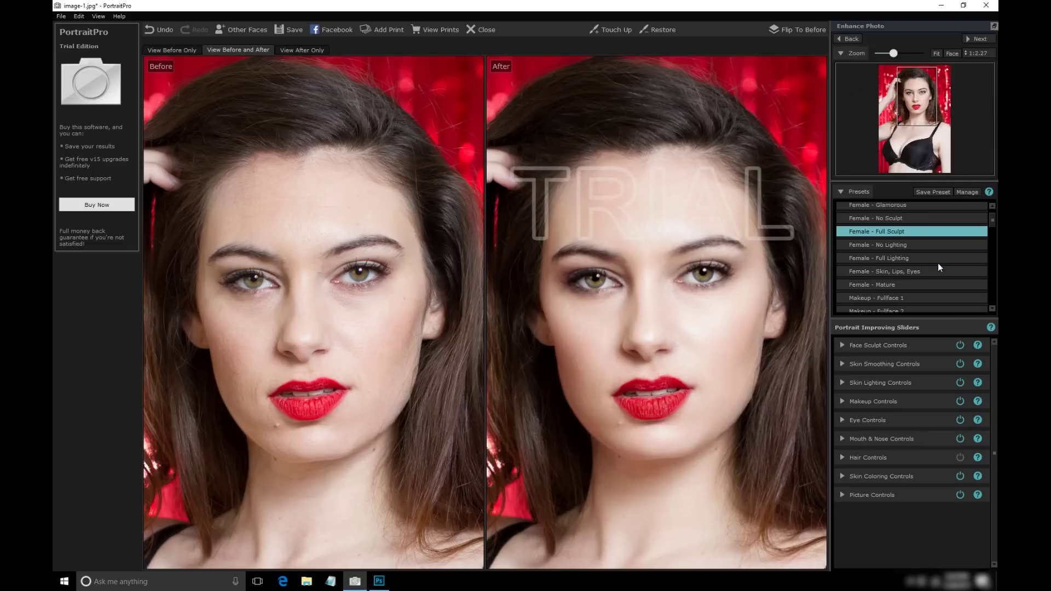
pyautogui.scroll(-2, 941, 267)
pyautogui.scroll(-2, 941, 267)
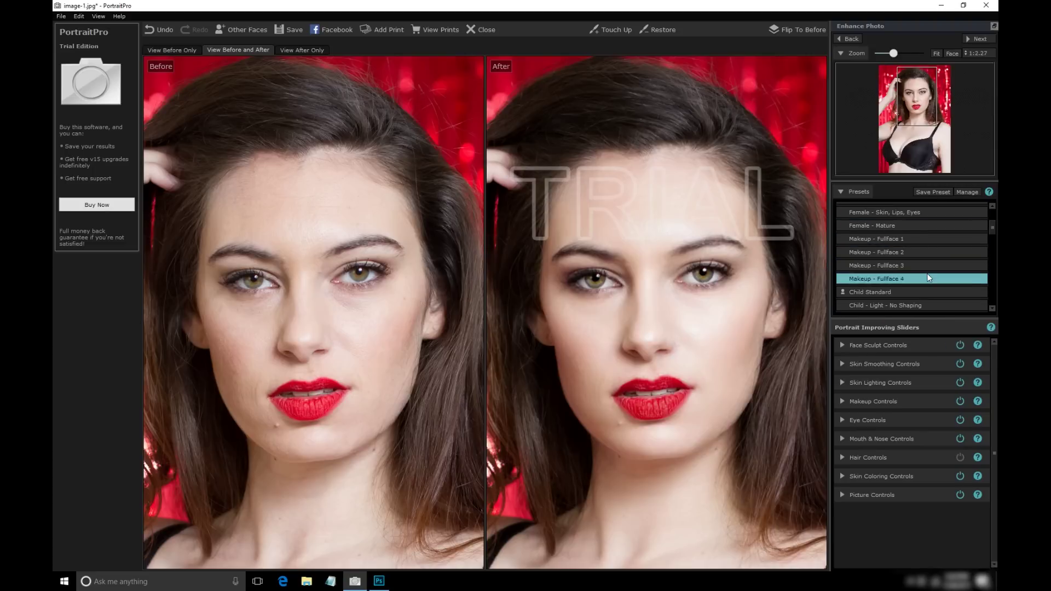
pyautogui.click(929, 278)
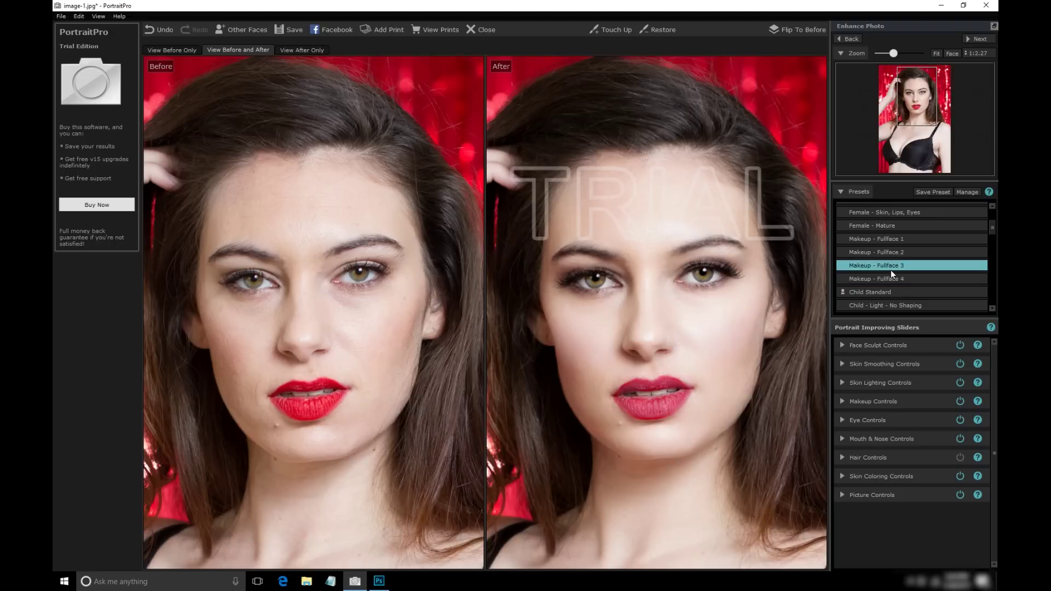
pyautogui.click(911, 268)
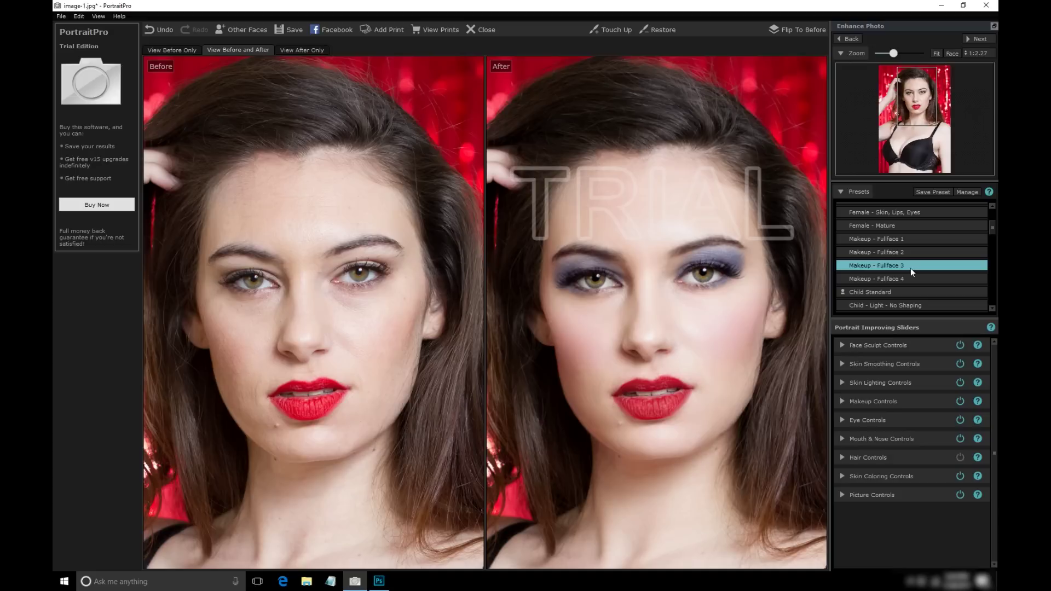
pyautogui.click(919, 253)
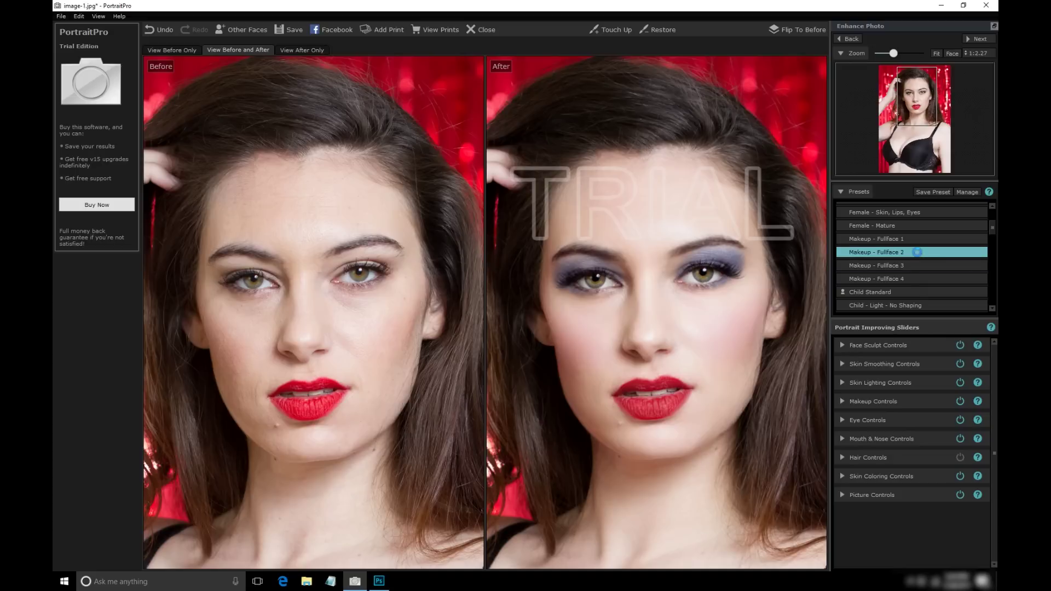
pyautogui.scroll(1, 693, 279)
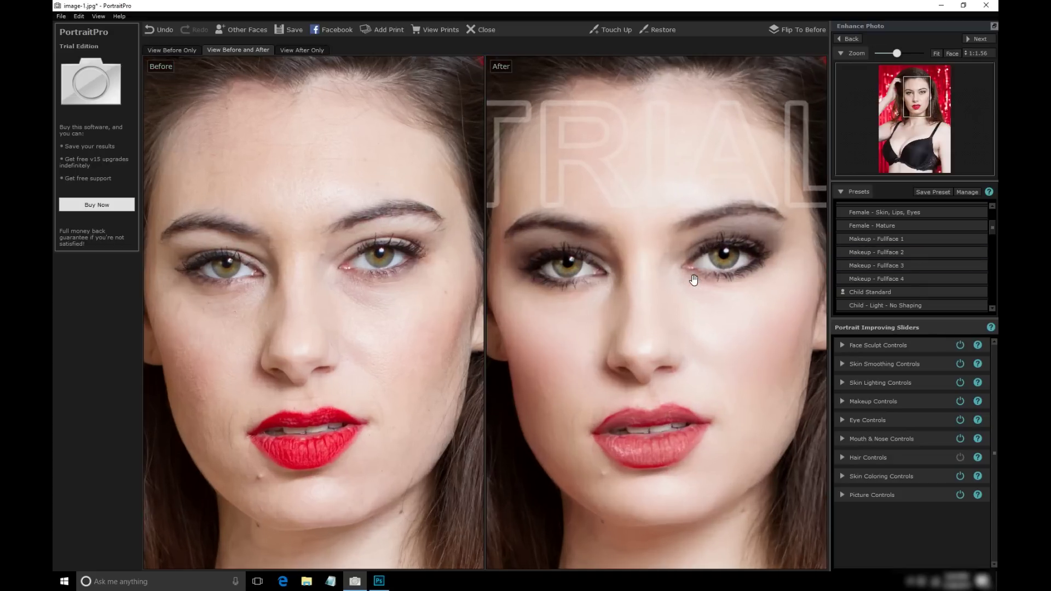
pyautogui.scroll(1, 693, 279)
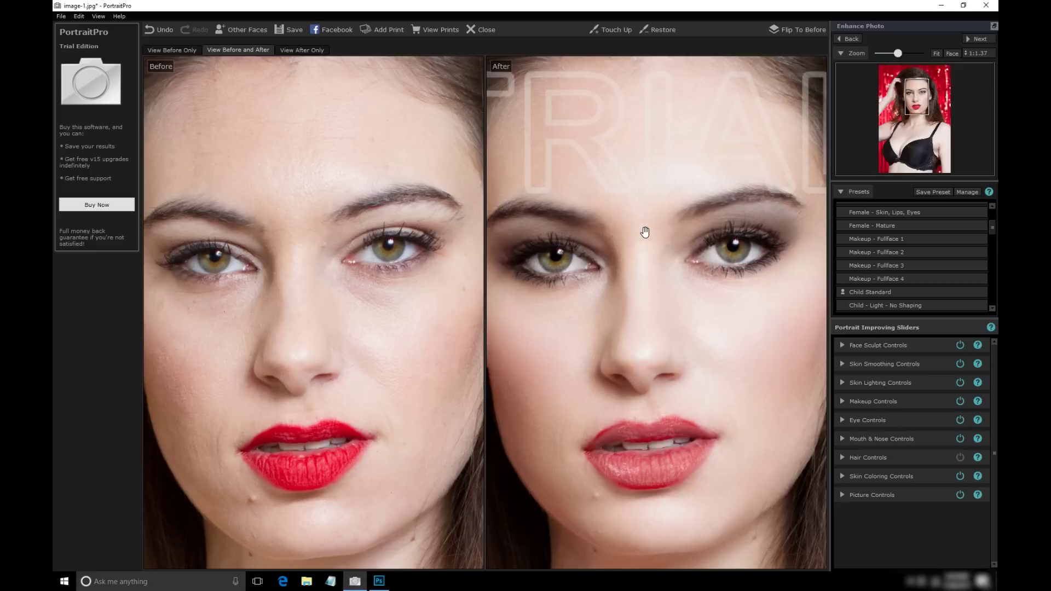
pyautogui.scroll(1, 734, 329)
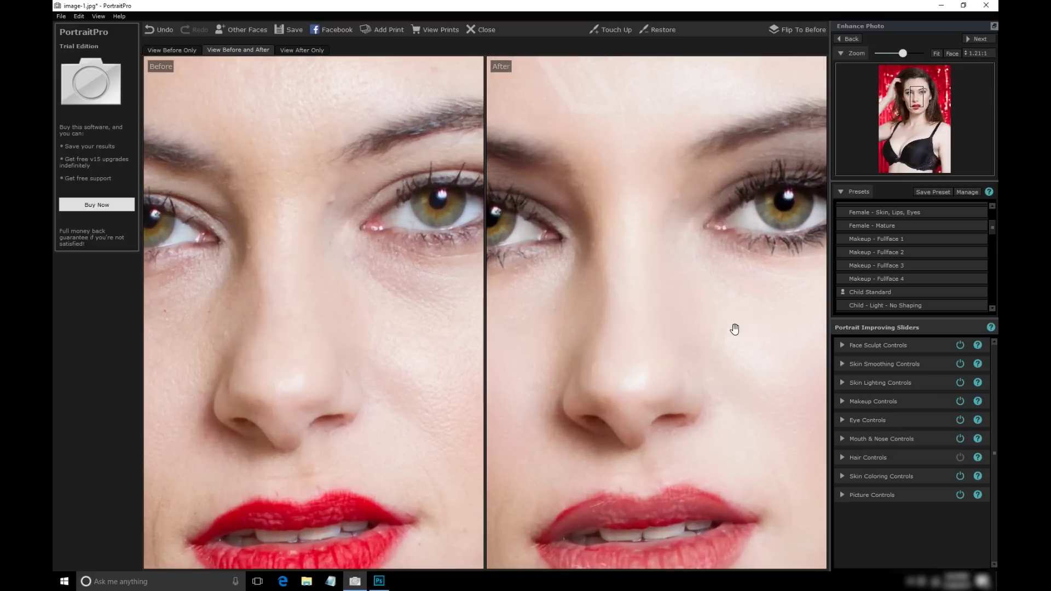
pyautogui.scroll(1, 689, 380)
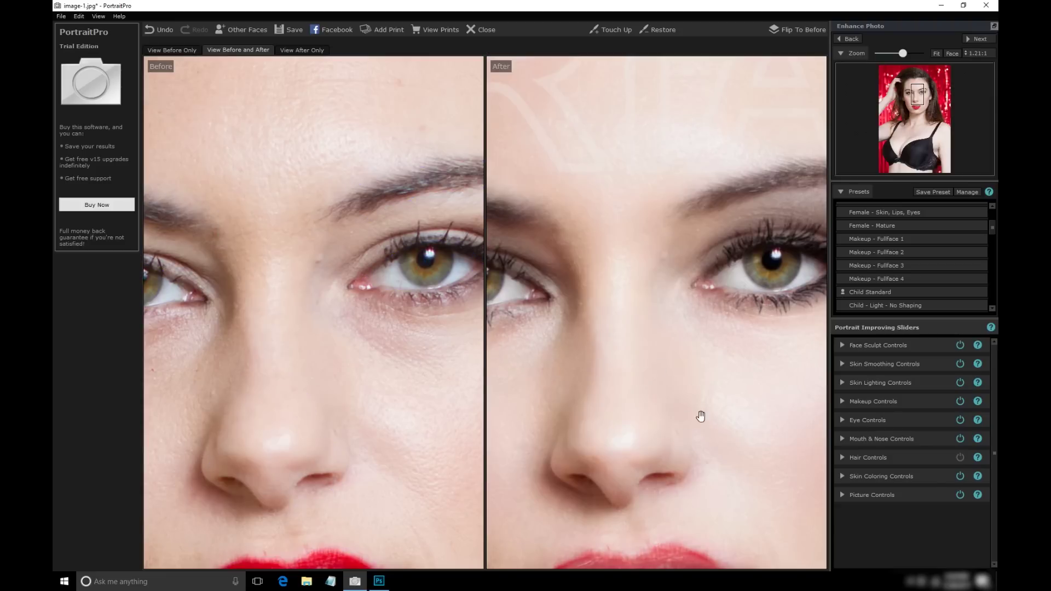
pyautogui.scroll(-1, 710, 393)
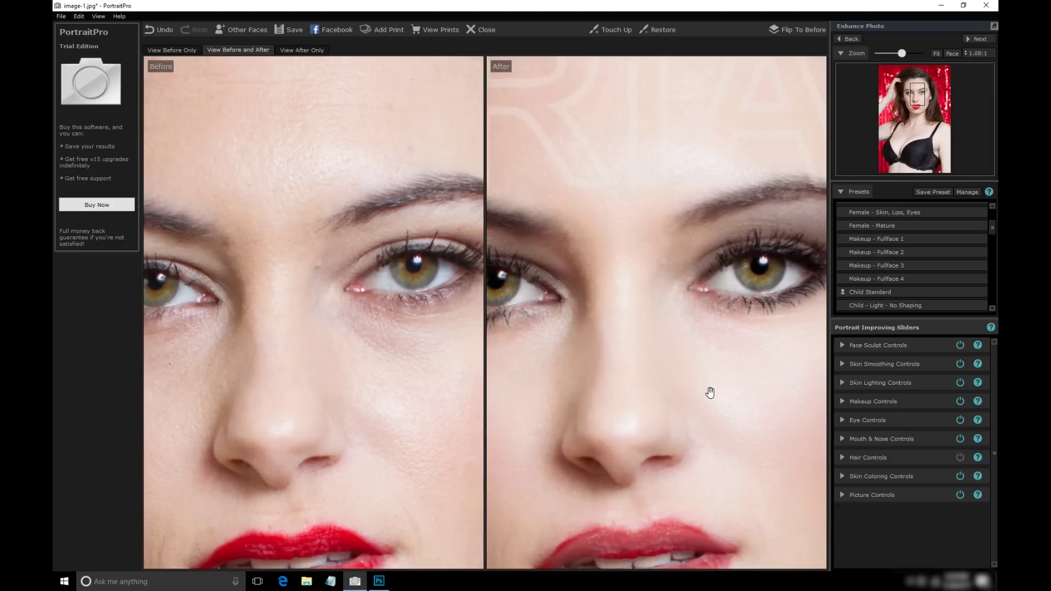
pyautogui.scroll(-1, 714, 387)
pyautogui.scroll(-2, 714, 387)
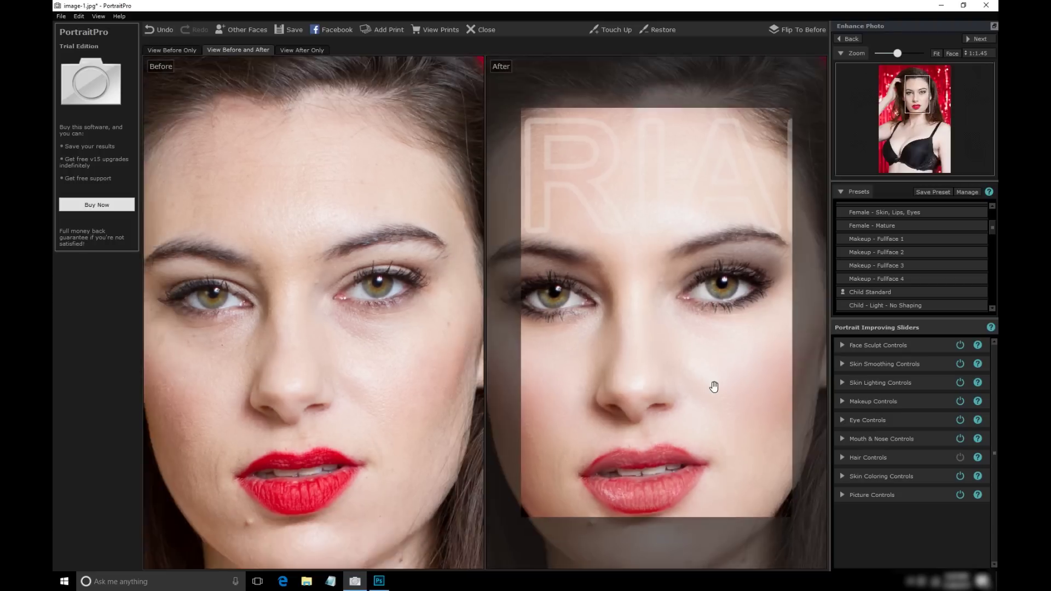
pyautogui.scroll(-3, 714, 387)
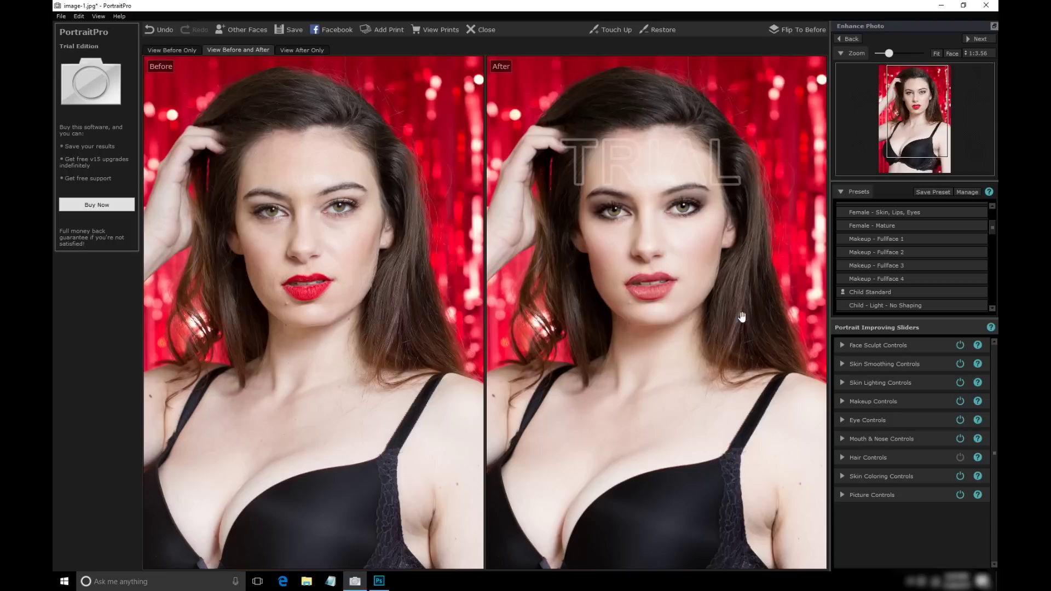
# - Toggle Flip To Before to compare the Fullface 4 retouch with the original
pyautogui.click(790, 31)
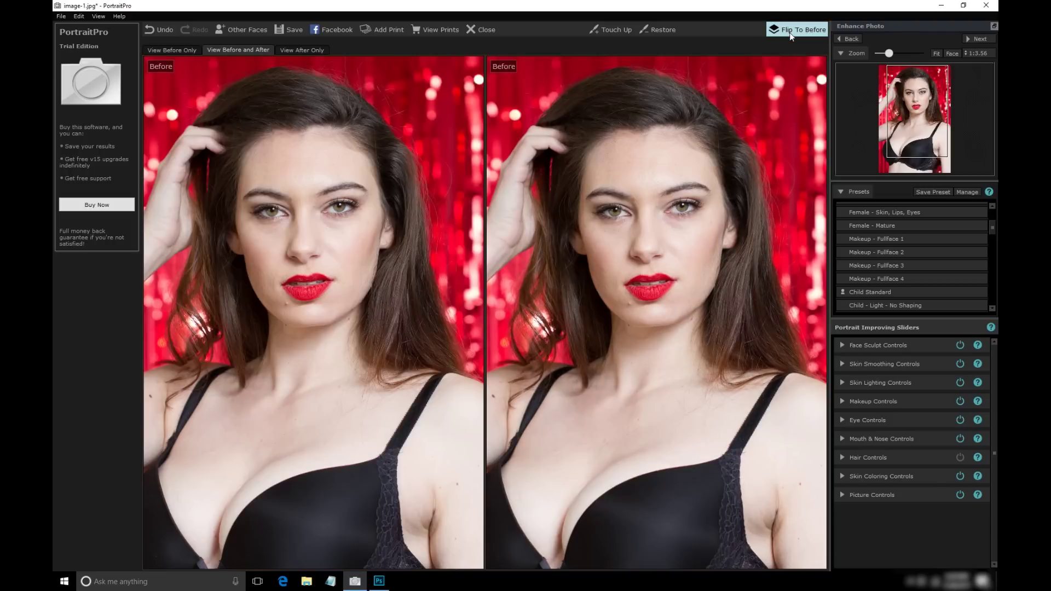
pyautogui.click(789, 32)
pyautogui.click(789, 32)
pyautogui.click(789, 32)
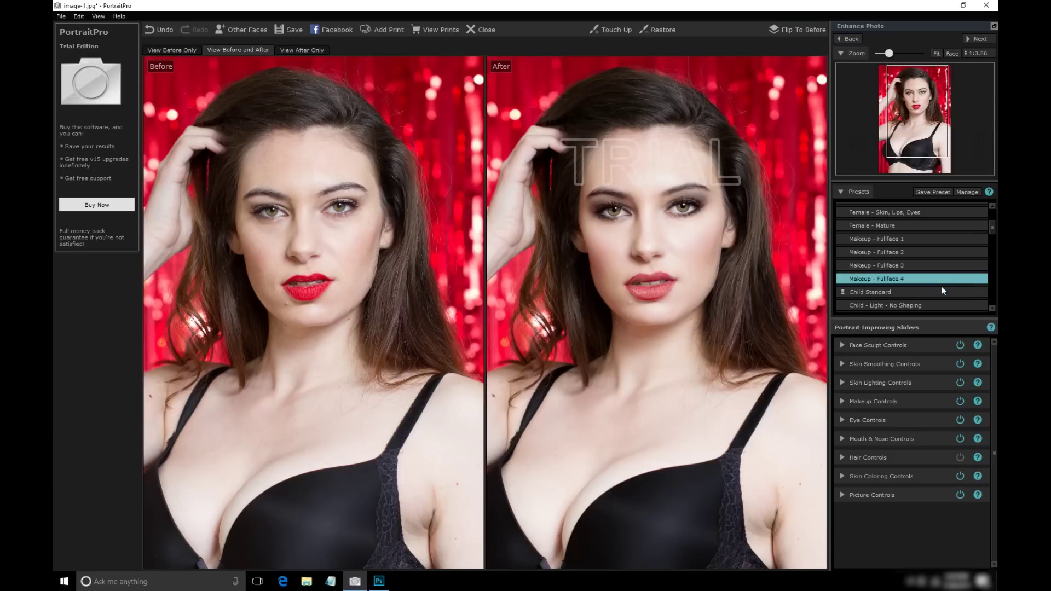
# - Preview the Black & White preset from the Presets list
pyautogui.scroll(-4, 939, 287)
pyautogui.scroll(-4, 939, 287)
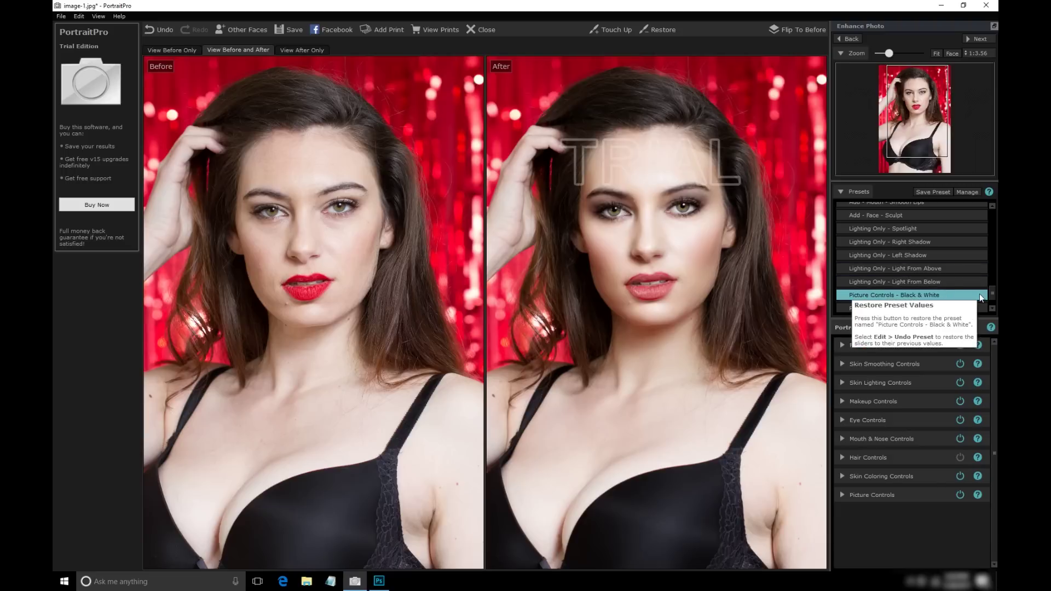
pyautogui.click(944, 292)
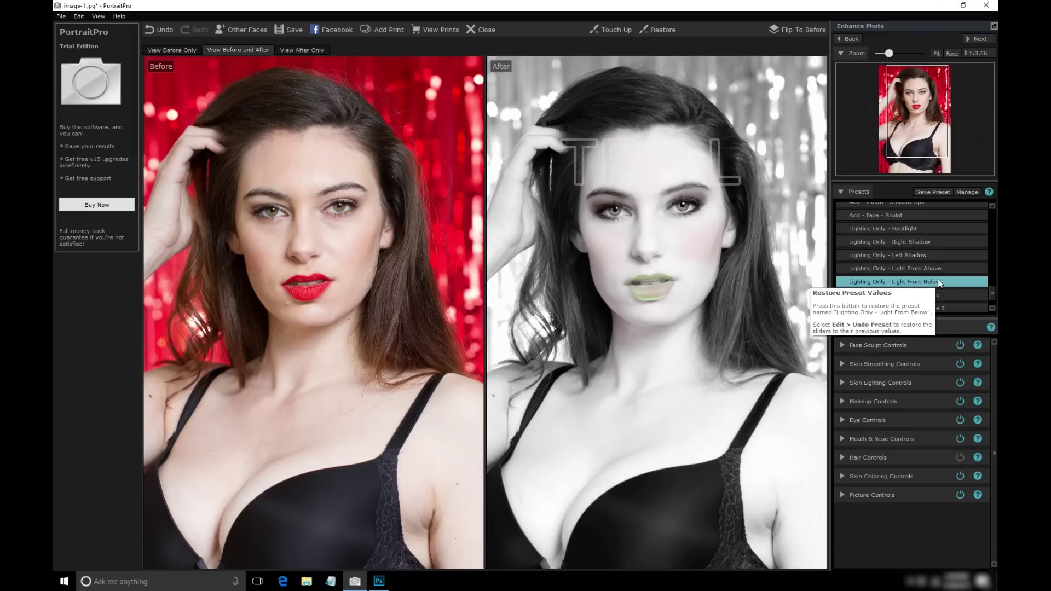
# - Zoom in on the face and compare the retouch against the original again
pyautogui.scroll(3, 957, 249)
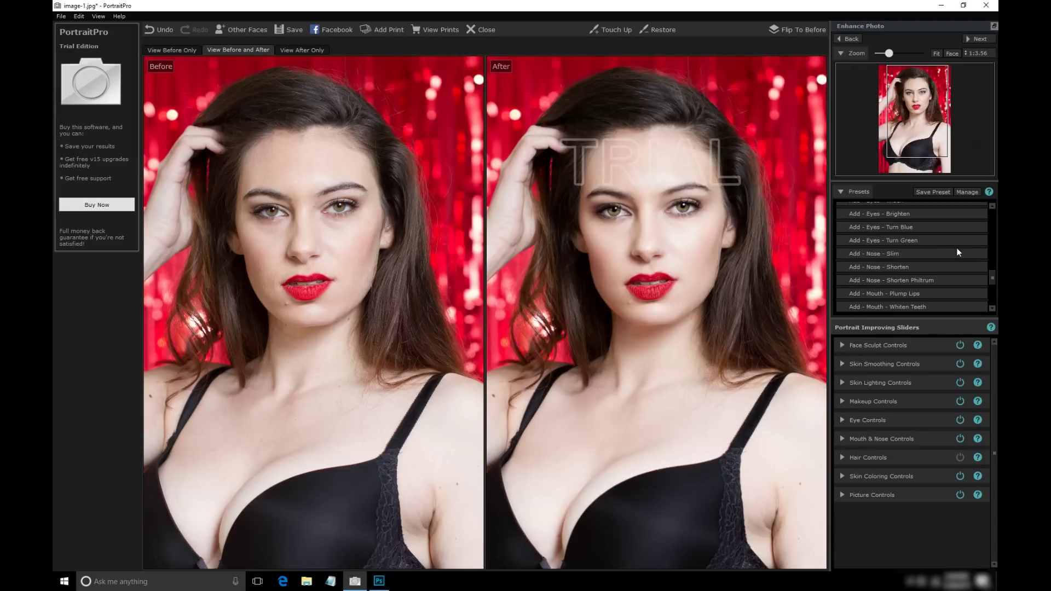
pyautogui.scroll(-3, 957, 251)
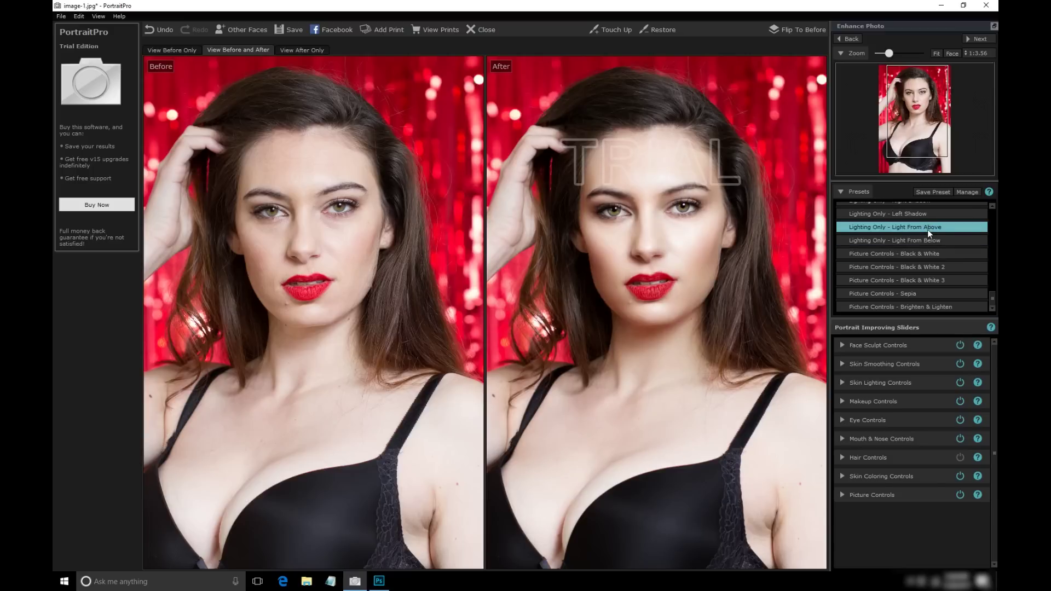
pyautogui.click(797, 28)
pyautogui.click(798, 30)
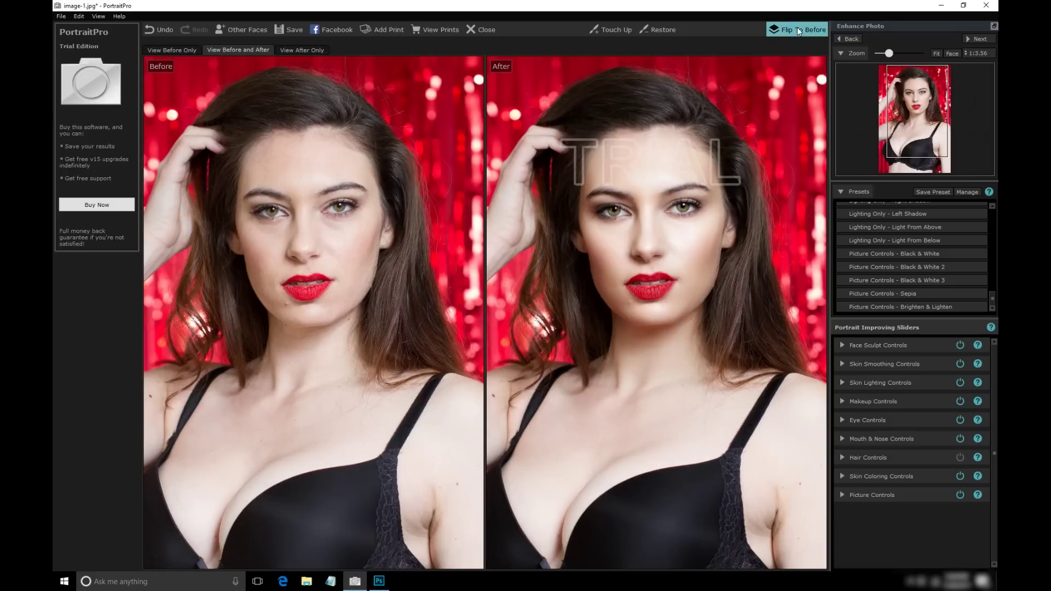
pyautogui.scroll(2, 706, 243)
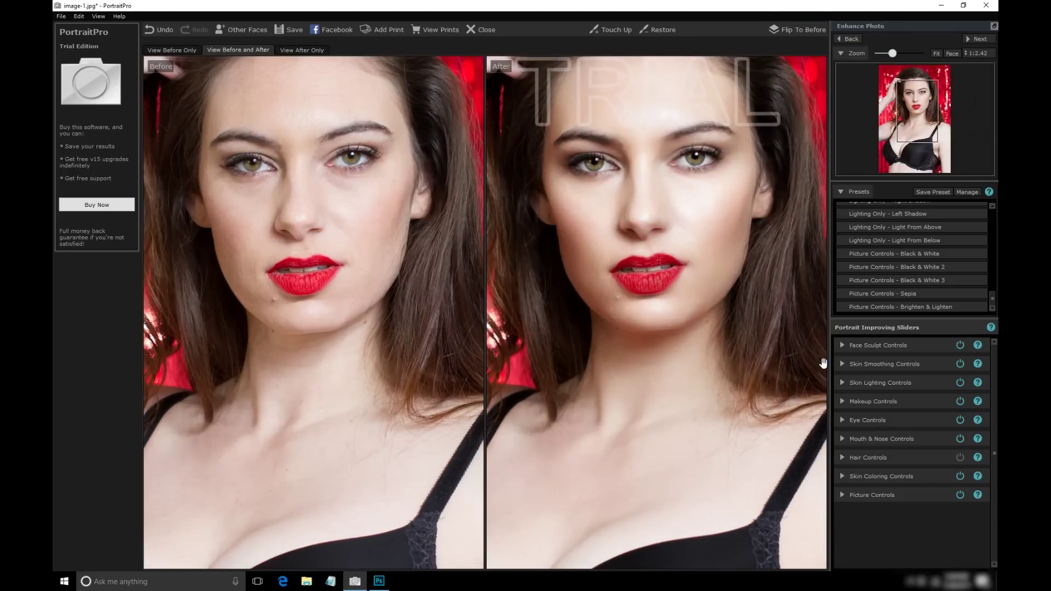
# - Expand Eye and Makeup Controls and set the Lipstick slider to full strength, 100
pyautogui.click(863, 477)
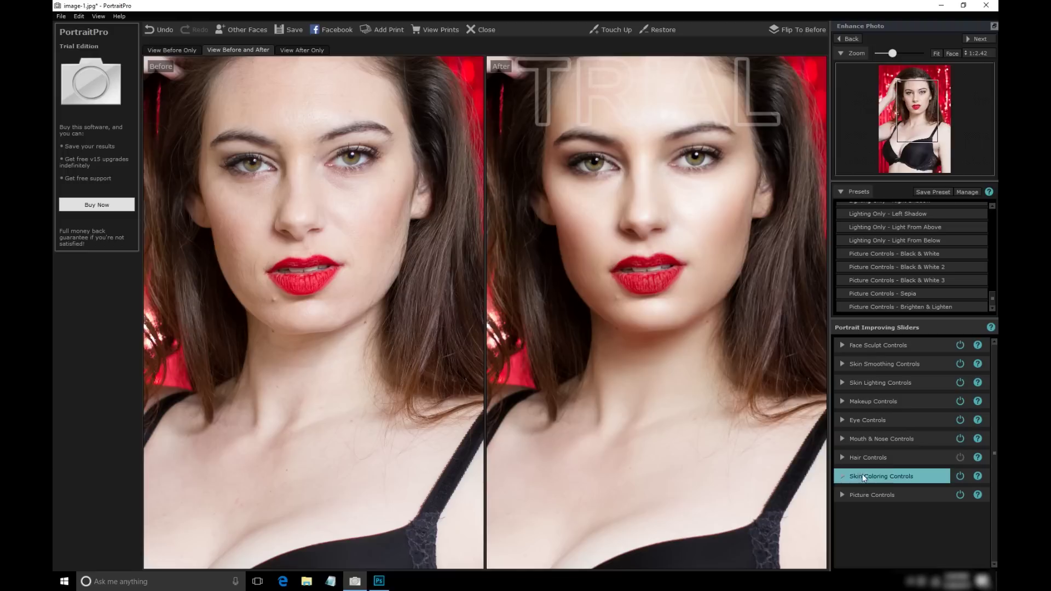
pyautogui.click(842, 417)
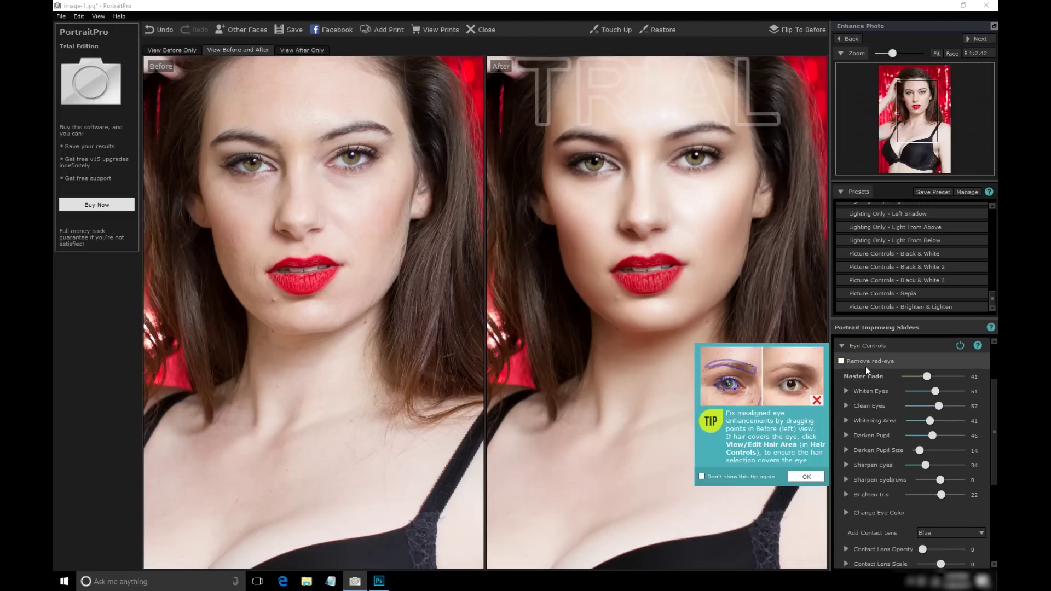
pyautogui.scroll(3, 985, 400)
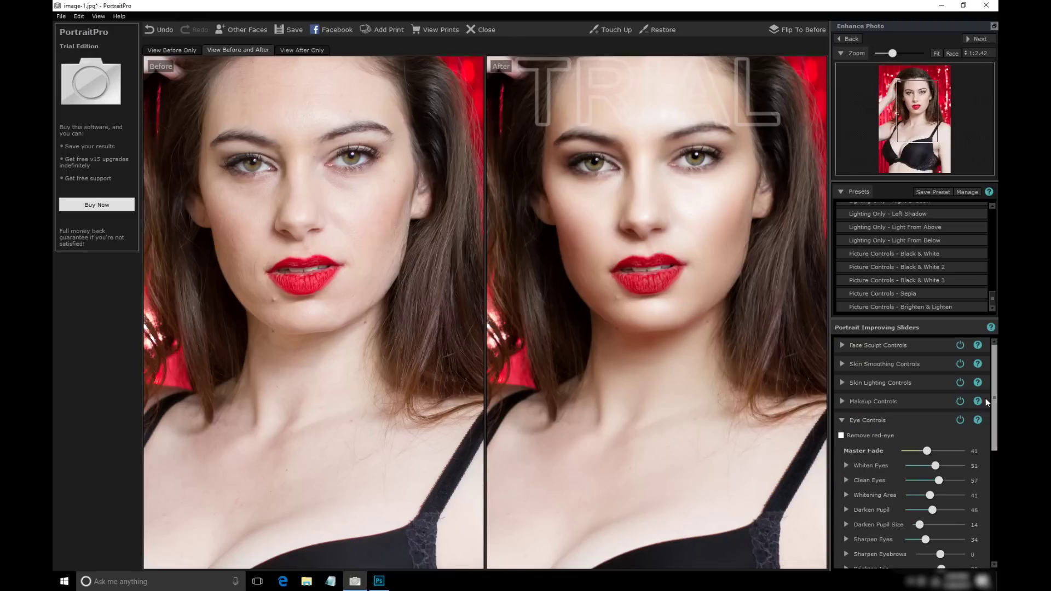
pyautogui.click(846, 403)
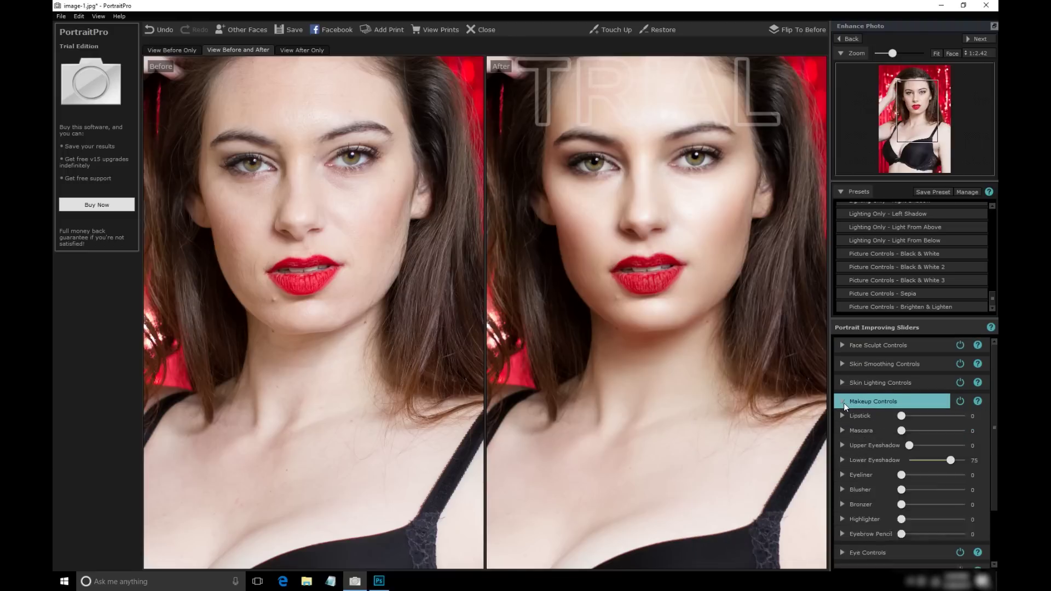
pyautogui.scroll(-1, 993, 377)
pyautogui.scroll(-1, 998, 411)
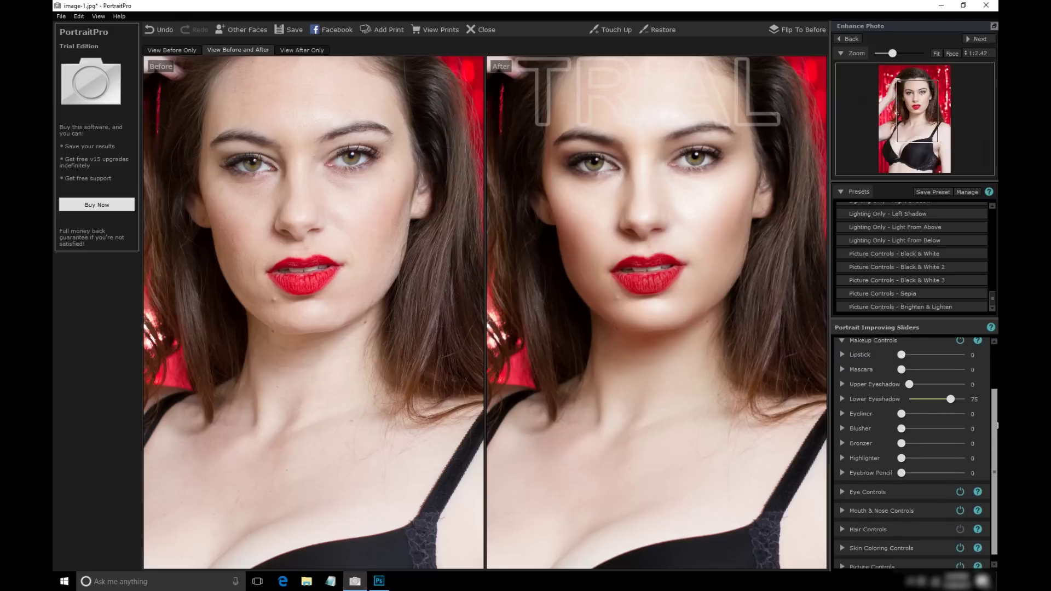
pyautogui.click(901, 356)
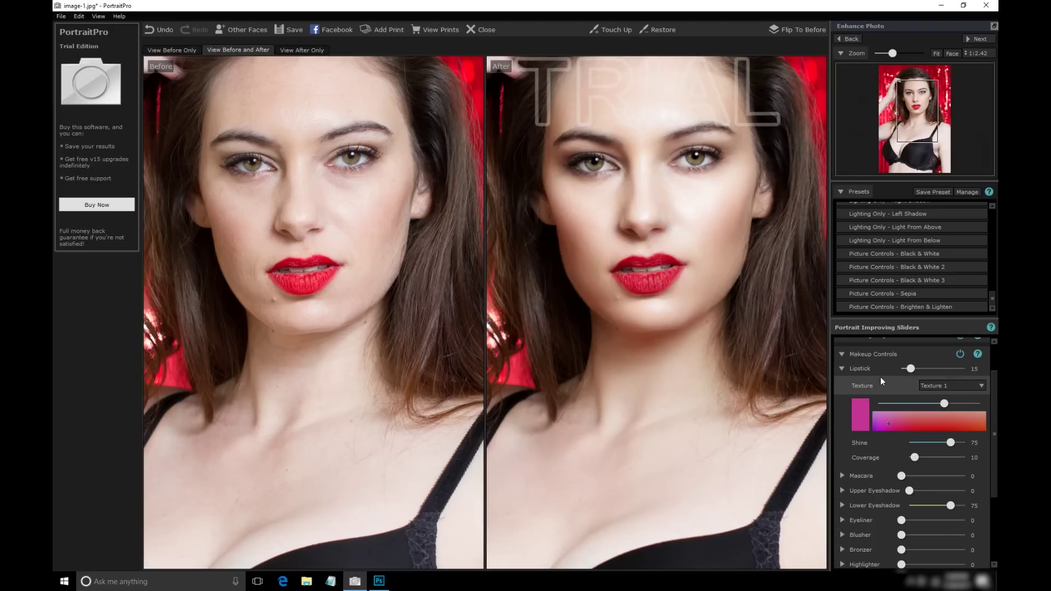
pyautogui.moveTo(911, 368); pyautogui.dragTo(972, 370)
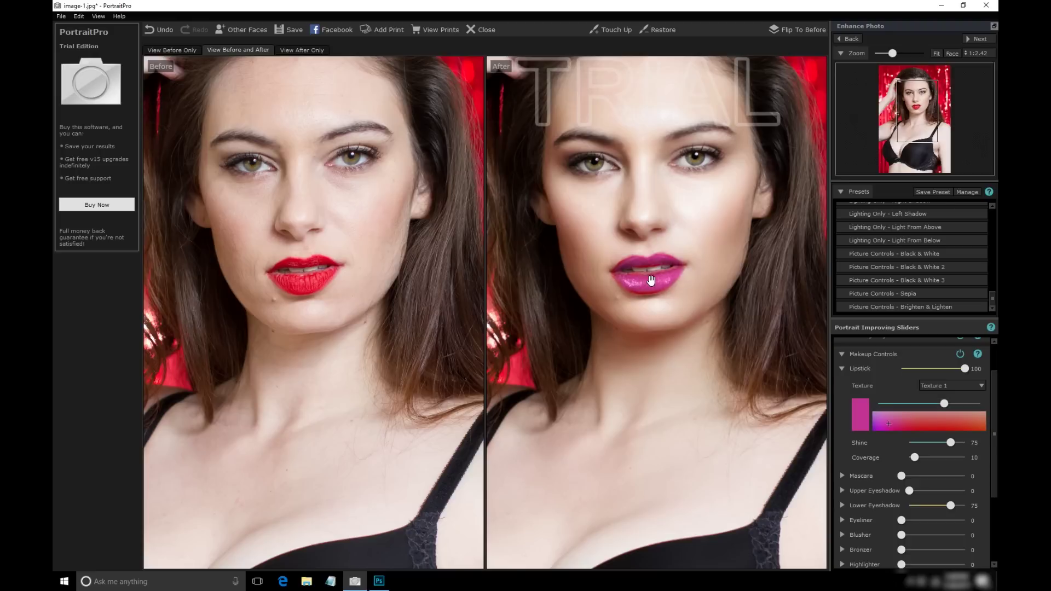
pyautogui.moveTo(376, 277)
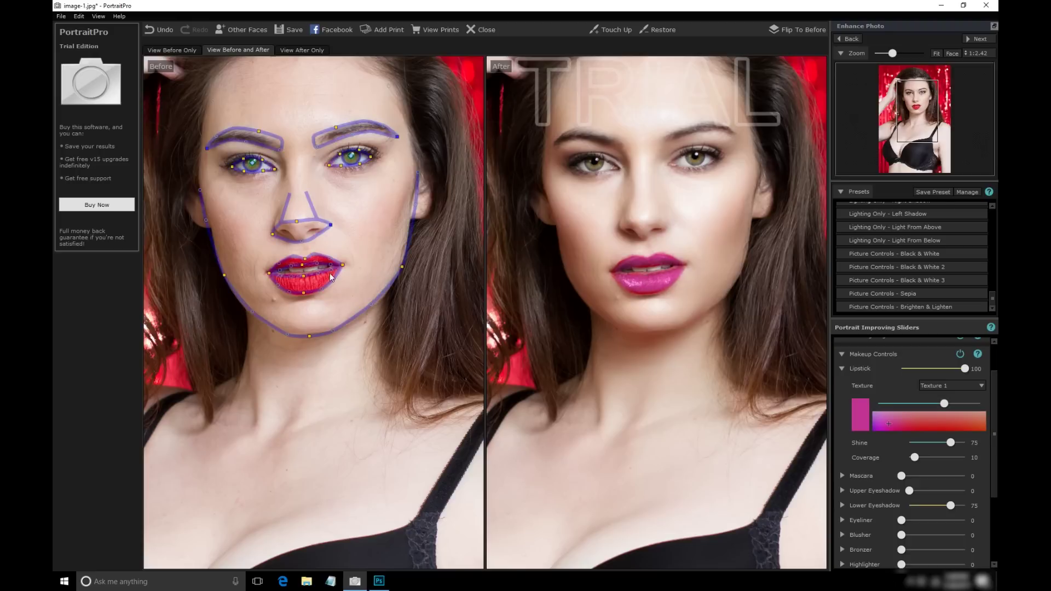
# - Adjust the lip outline's left corner, bottom edge and an upper point in the Before view
pyautogui.moveTo(272, 276); pyautogui.dragTo(266, 272)
pyautogui.moveTo(304, 290); pyautogui.dragTo(304, 294)
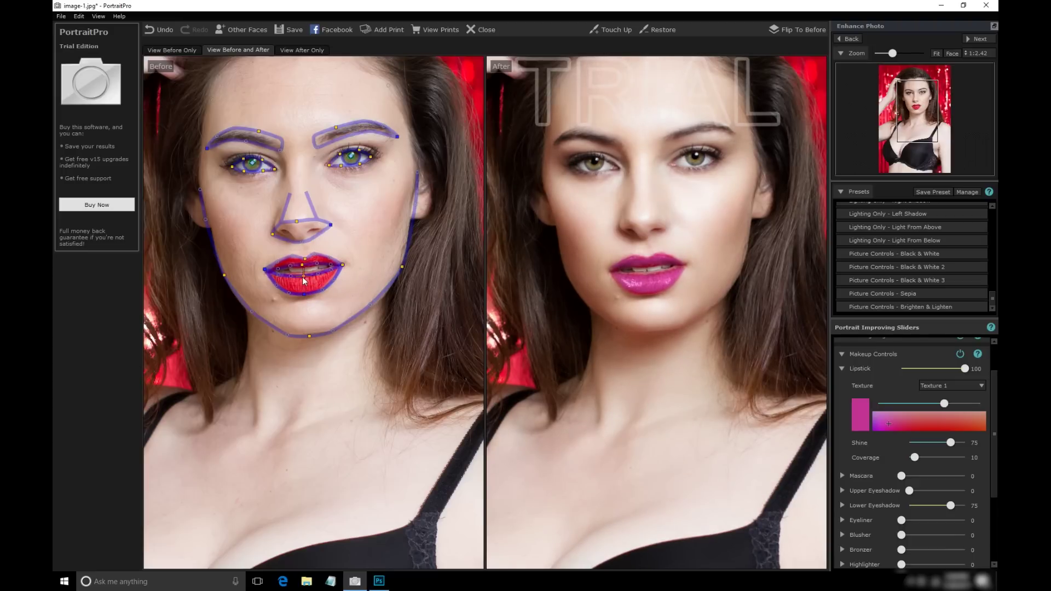
pyautogui.moveTo(304, 281); pyautogui.dragTo(305, 279)
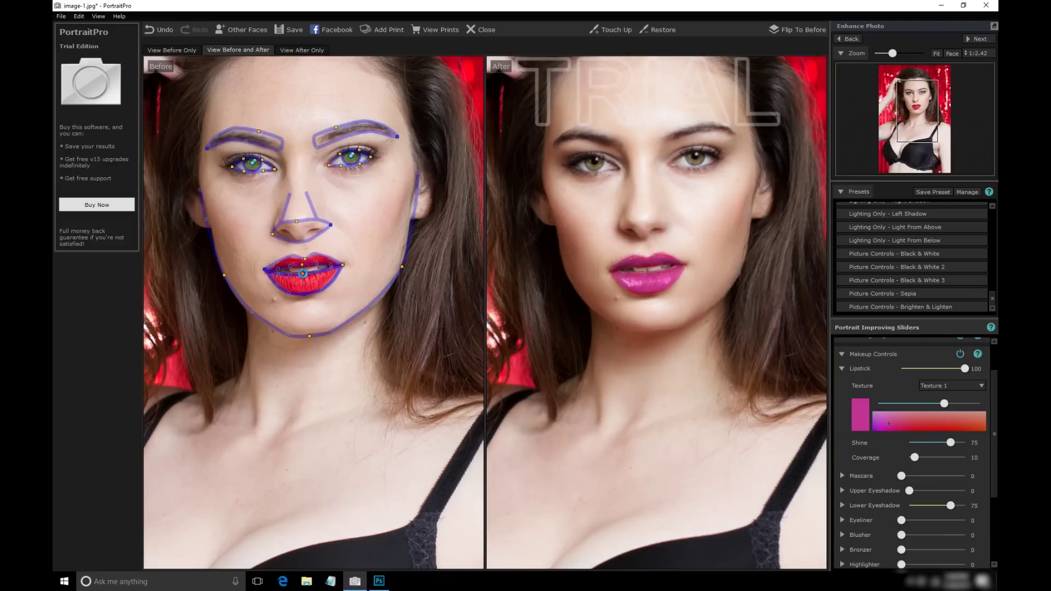
# - Change the lipstick colour from pink to a deep red on the gradient
pyautogui.click(981, 417)
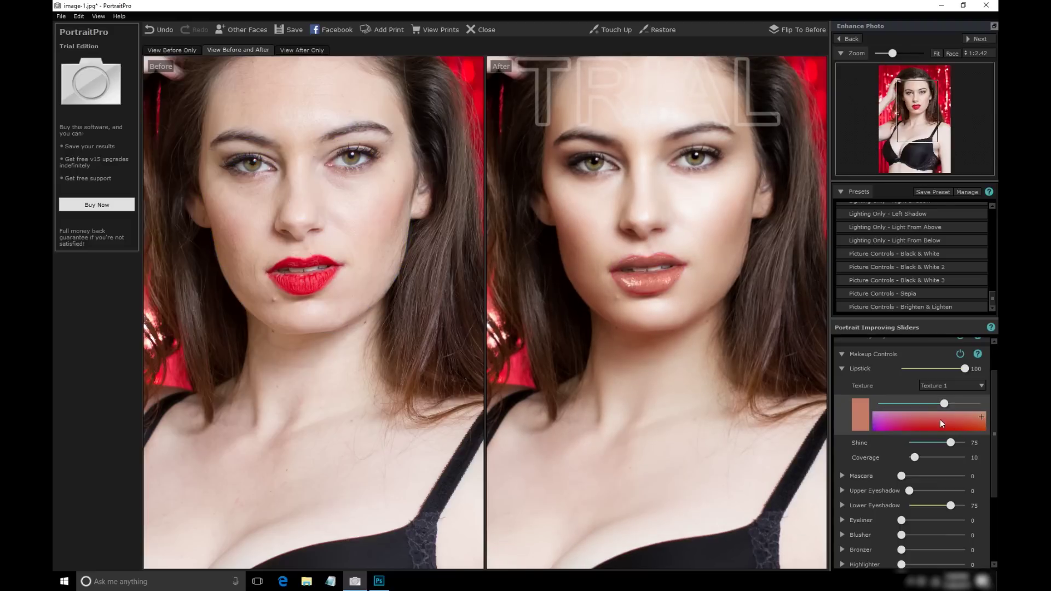
pyautogui.click(953, 422)
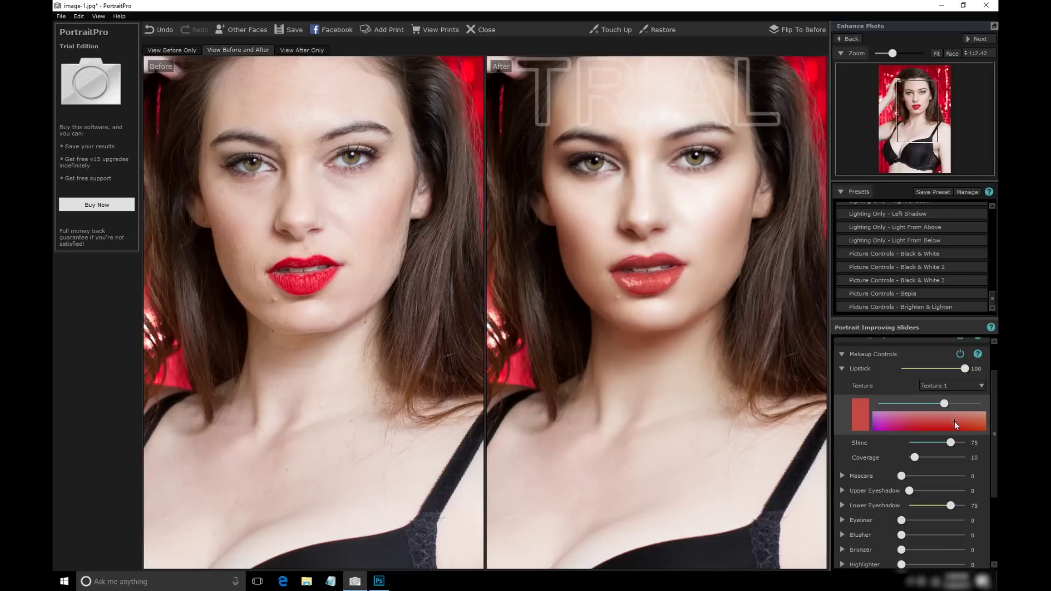
pyautogui.click(947, 425)
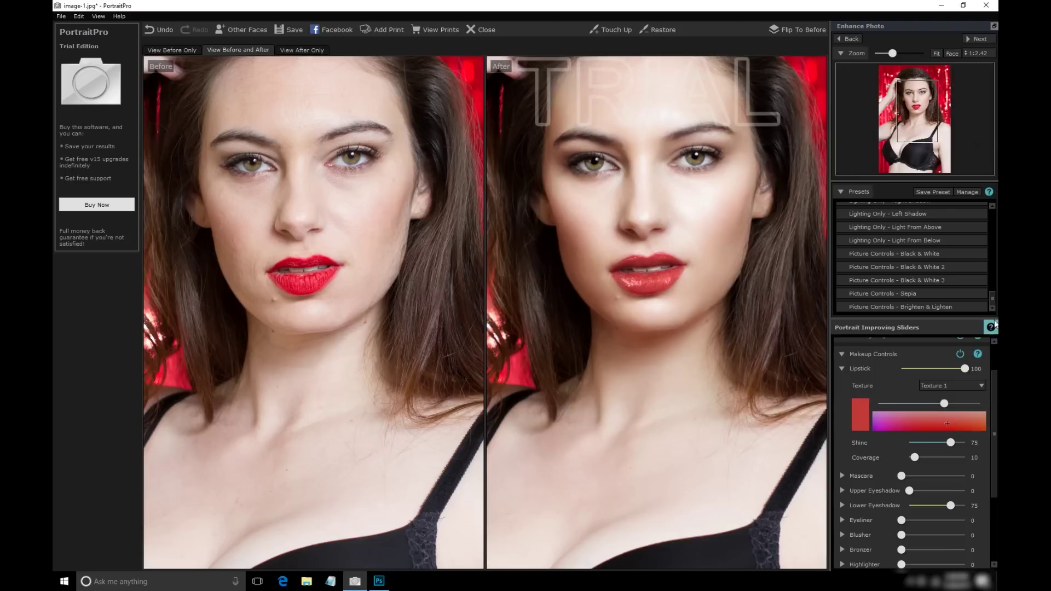
pyautogui.scroll(-3, 904, 503)
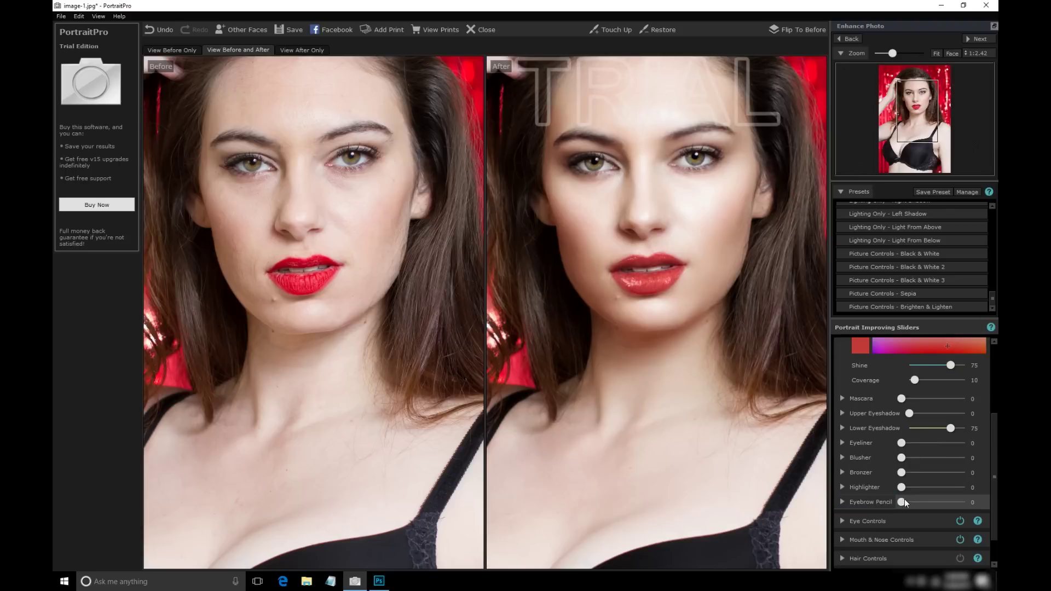
# - Darken the eyebrows with Eyebrow Pencil set to 53
pyautogui.click(849, 502)
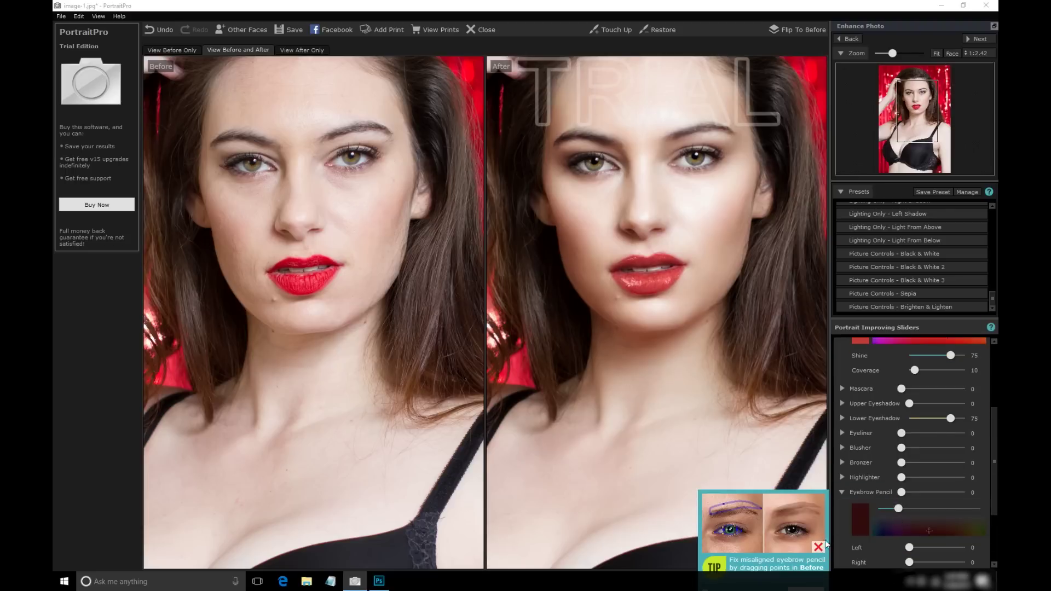
pyautogui.moveTo(901, 492); pyautogui.dragTo(935, 492)
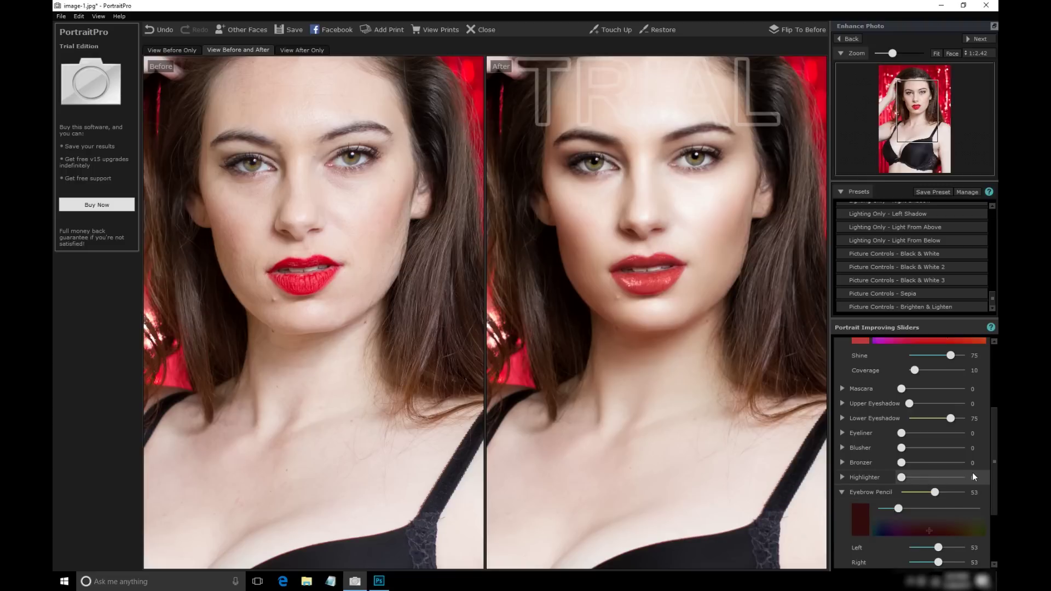
pyautogui.click(843, 398)
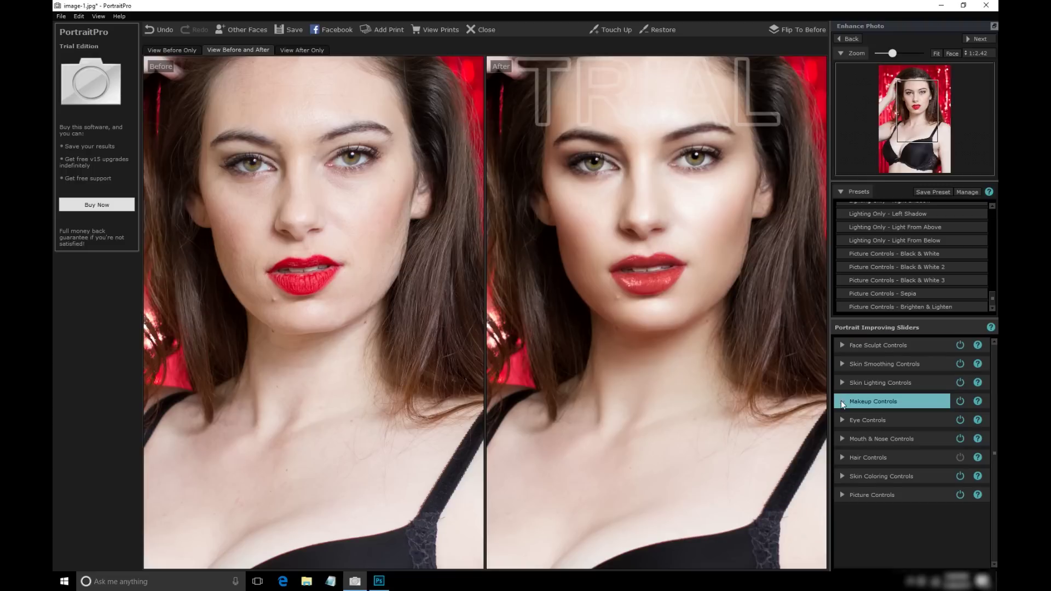
pyautogui.click(842, 403)
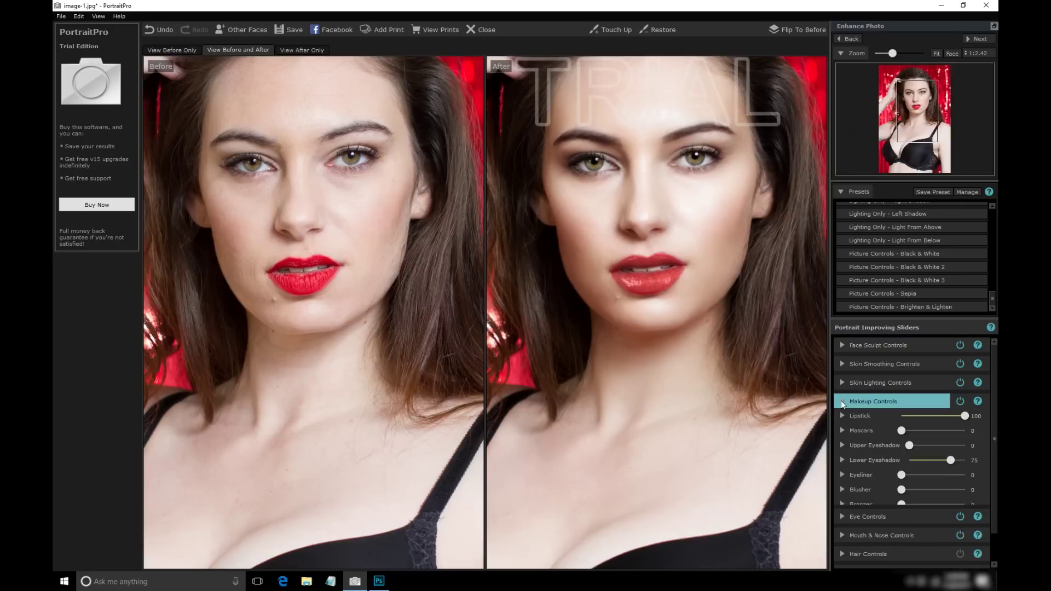
# - Set Mascara Application to False Eyelashes Bold and nudge the upper lashes to fit the eyelid
pyautogui.click(842, 430)
pyautogui.click(969, 447)
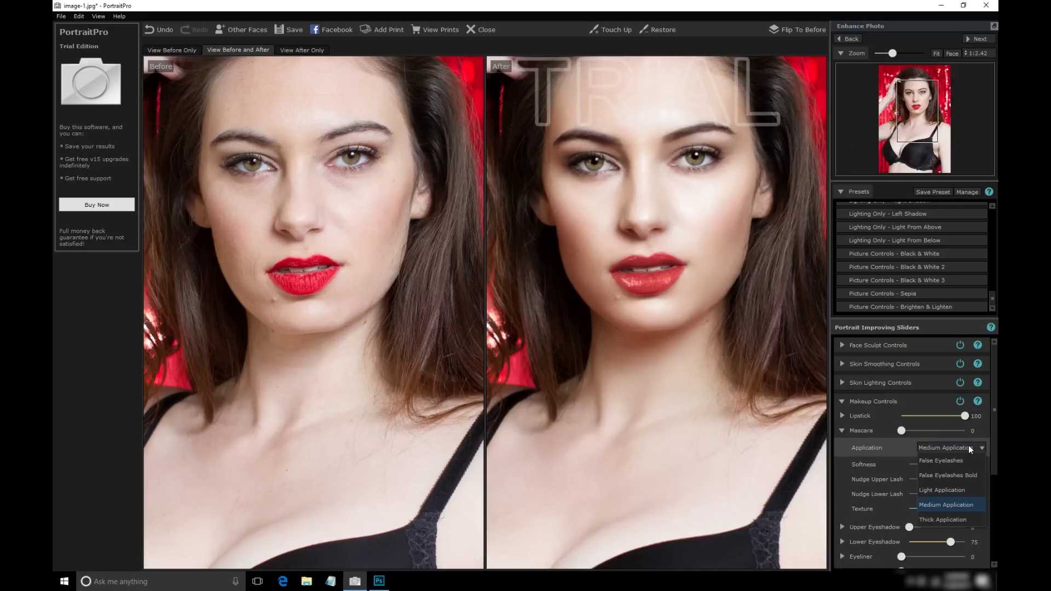
pyautogui.click(947, 475)
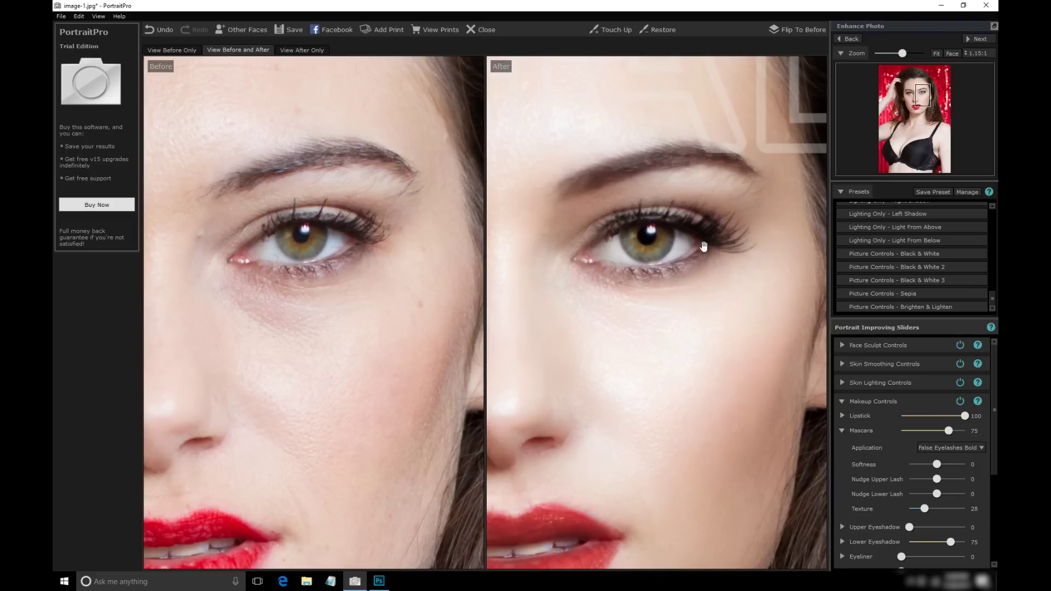
pyautogui.scroll(-1, 937, 434)
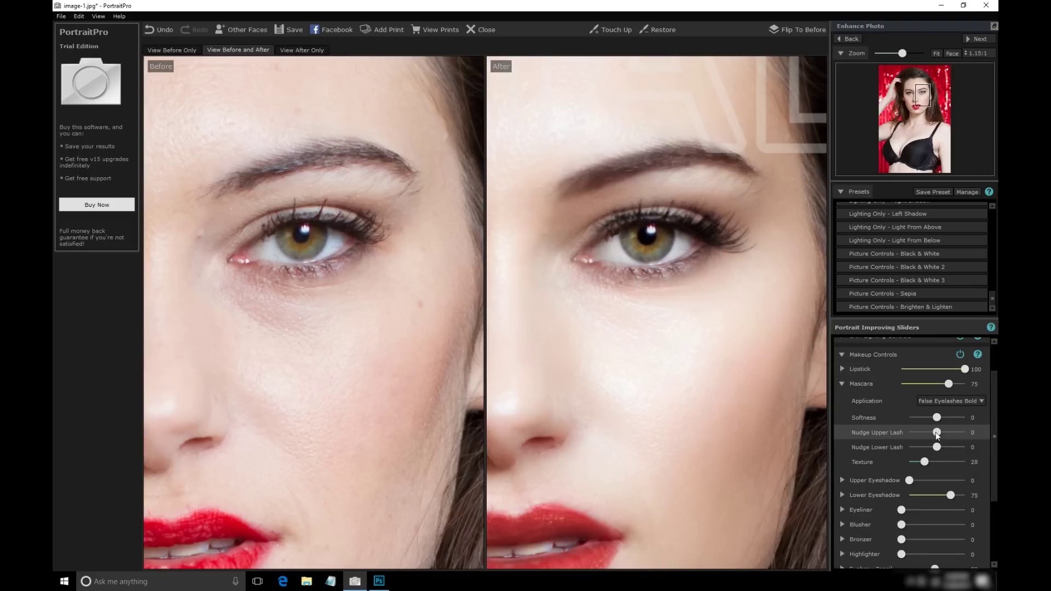
pyautogui.moveTo(940, 435)
pyautogui.mouseDown()
pyautogui.moveTo(913, 448)
pyautogui.moveTo(918, 418)
pyautogui.moveTo(944, 419)
pyautogui.mouseUp()
pyautogui.scroll(-2, 913, 448)
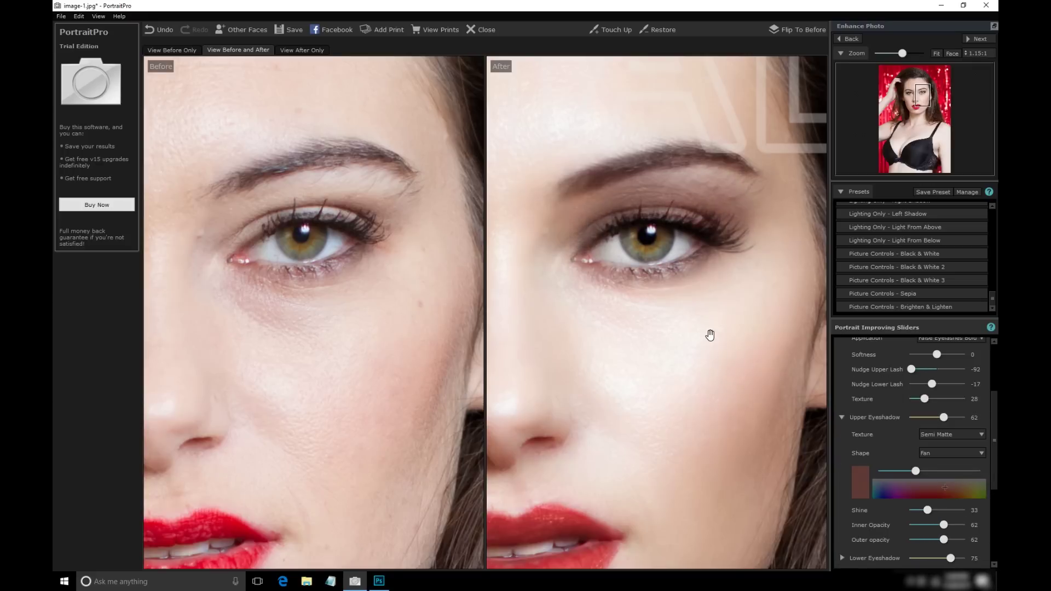
pyautogui.scroll(-3, 711, 335)
pyautogui.scroll(-5, 709, 335)
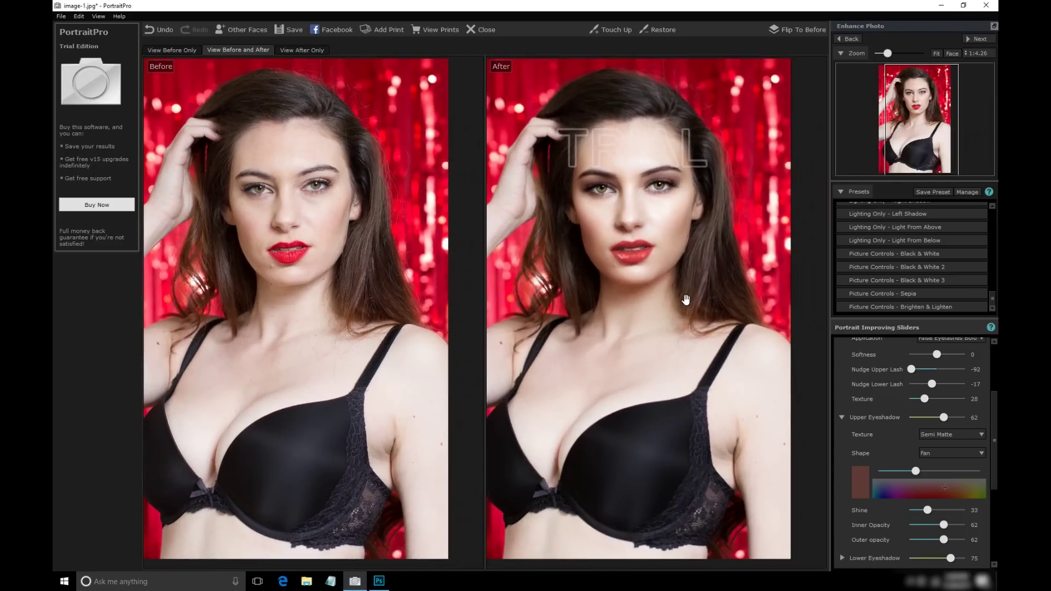
# - Flip between original and retouch, then zoom in and centre the woman's face
pyautogui.scroll(1, 686, 301)
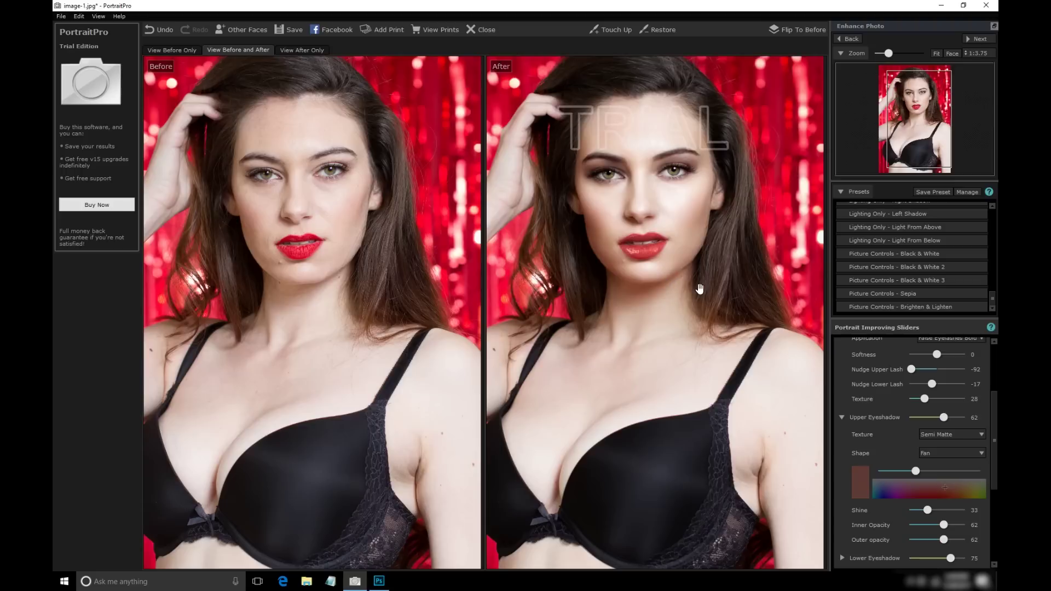
pyautogui.click(800, 29)
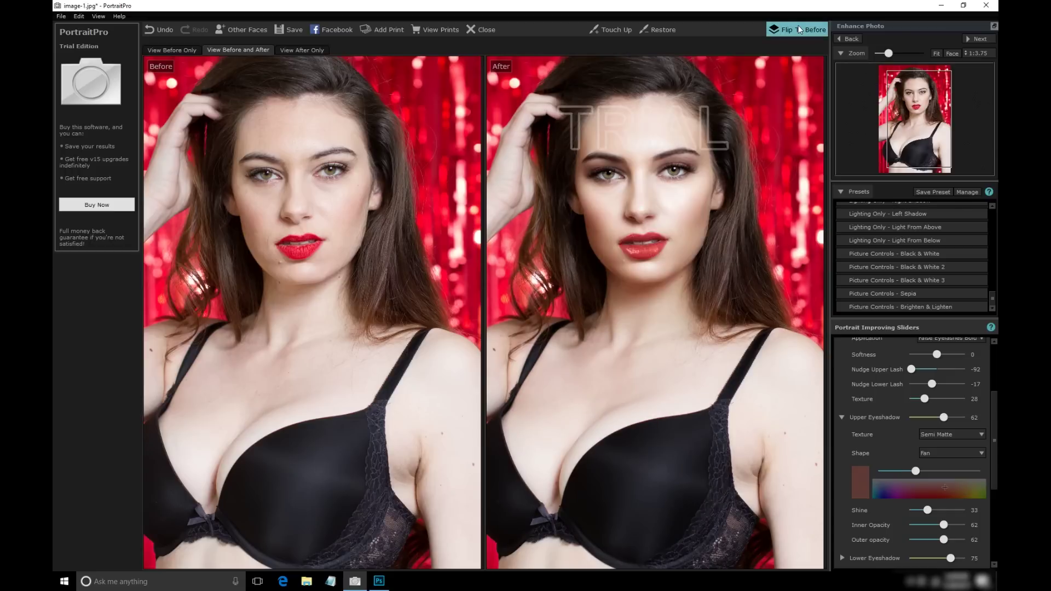
pyautogui.click(799, 29)
pyautogui.click(799, 30)
pyautogui.click(800, 29)
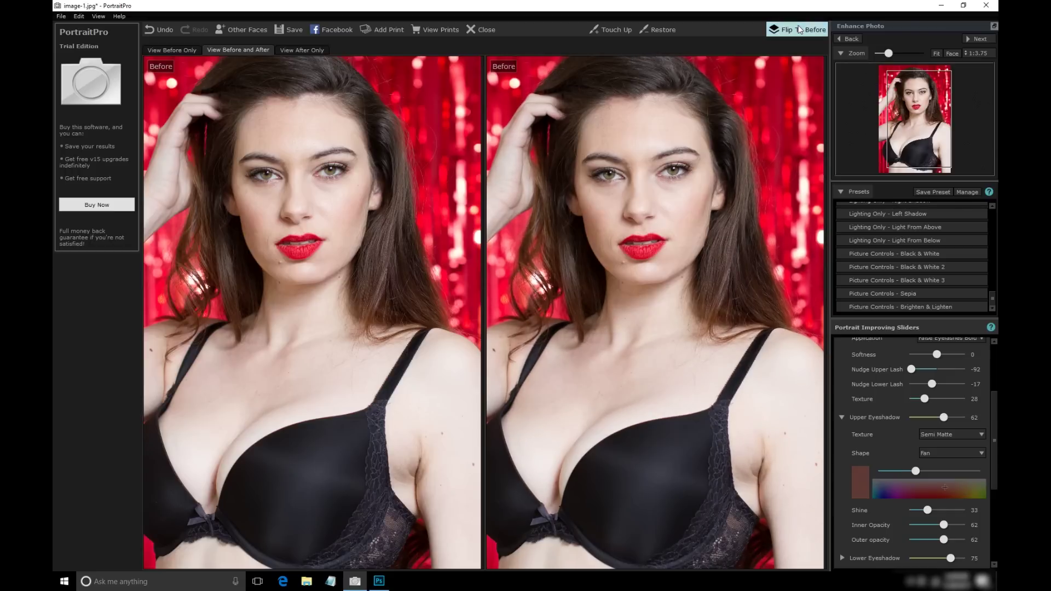
pyautogui.scroll(2, 736, 111)
pyautogui.moveTo(716, 153); pyautogui.dragTo(735, 252)
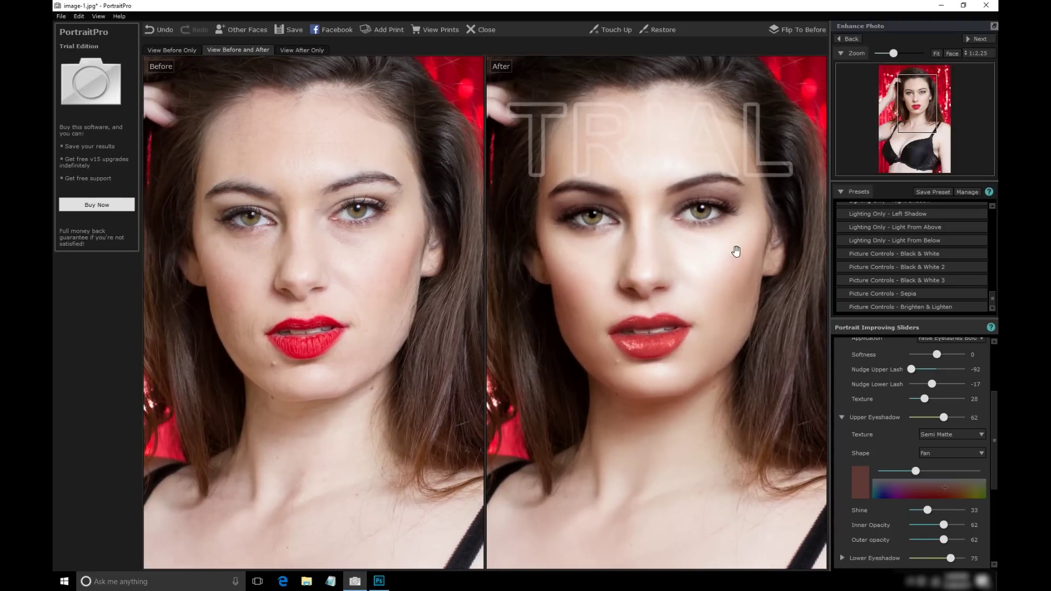
# - Open image-2 through File > Open and mark its detected face as Female
pyautogui.click(64, 17)
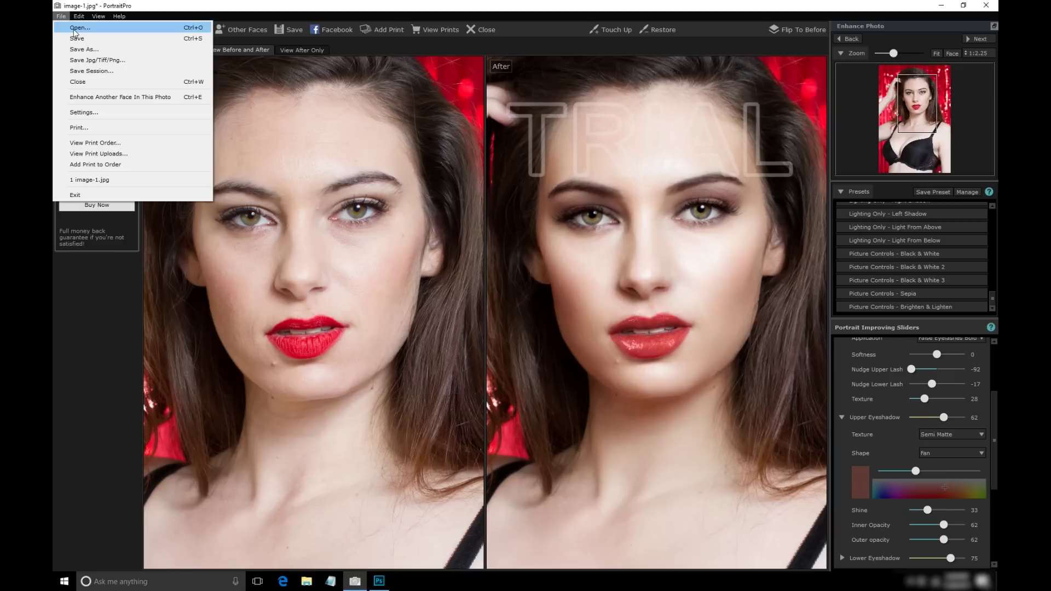
pyautogui.click(76, 27)
pyautogui.click(276, 93)
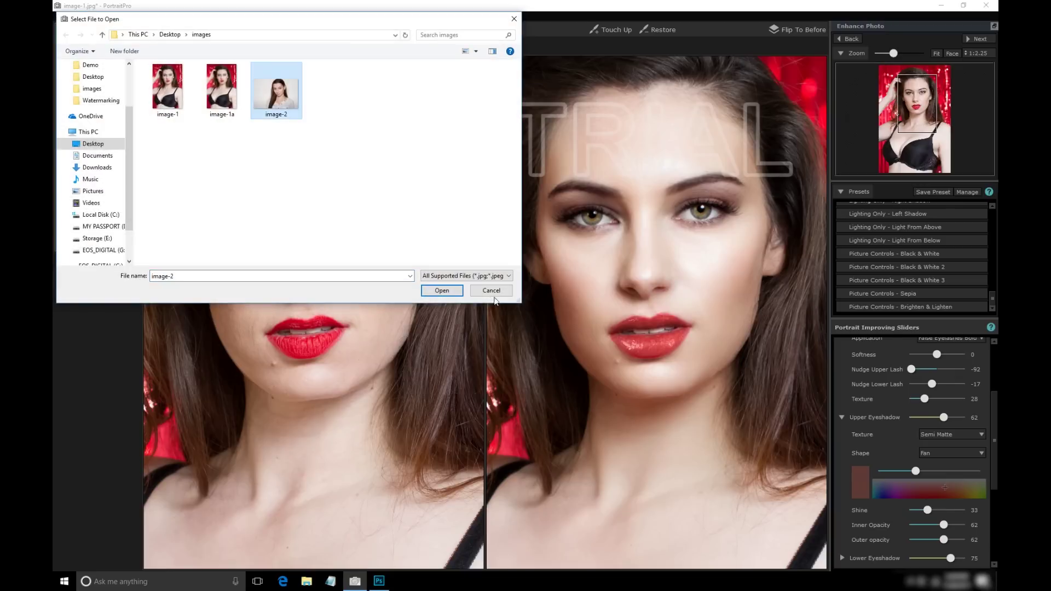
pyautogui.click(441, 290)
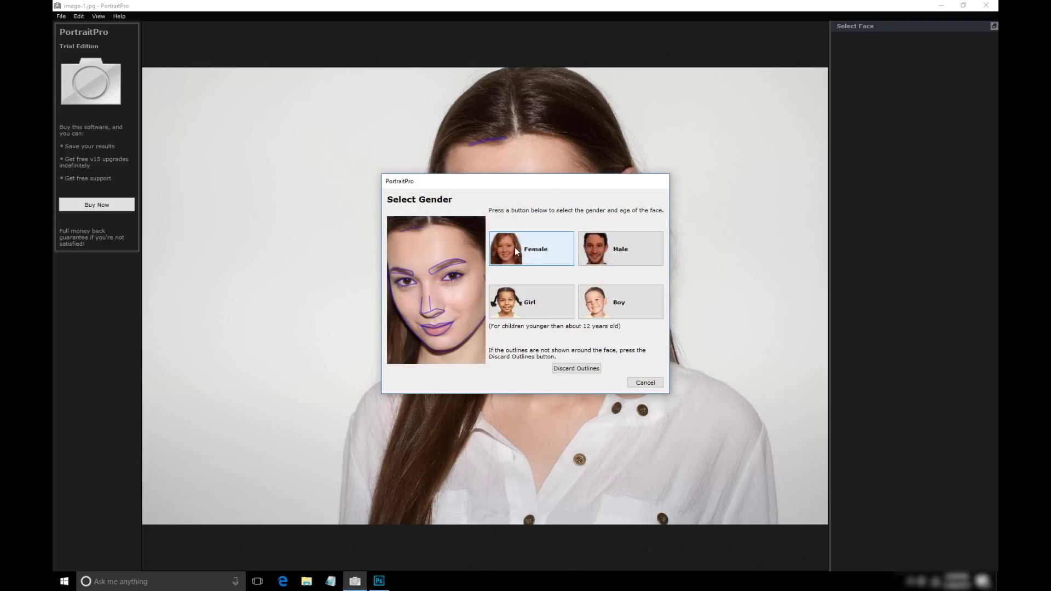
pyautogui.click(516, 252)
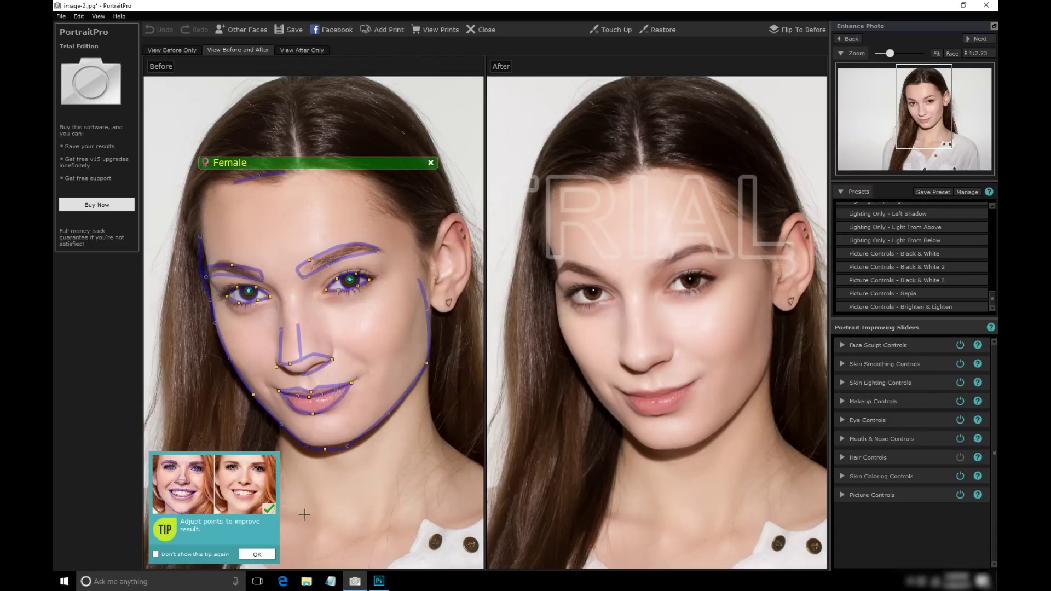
# - Apply the Female - Glamorous and Lighting Only - Light From Above presets
pyautogui.click(269, 557)
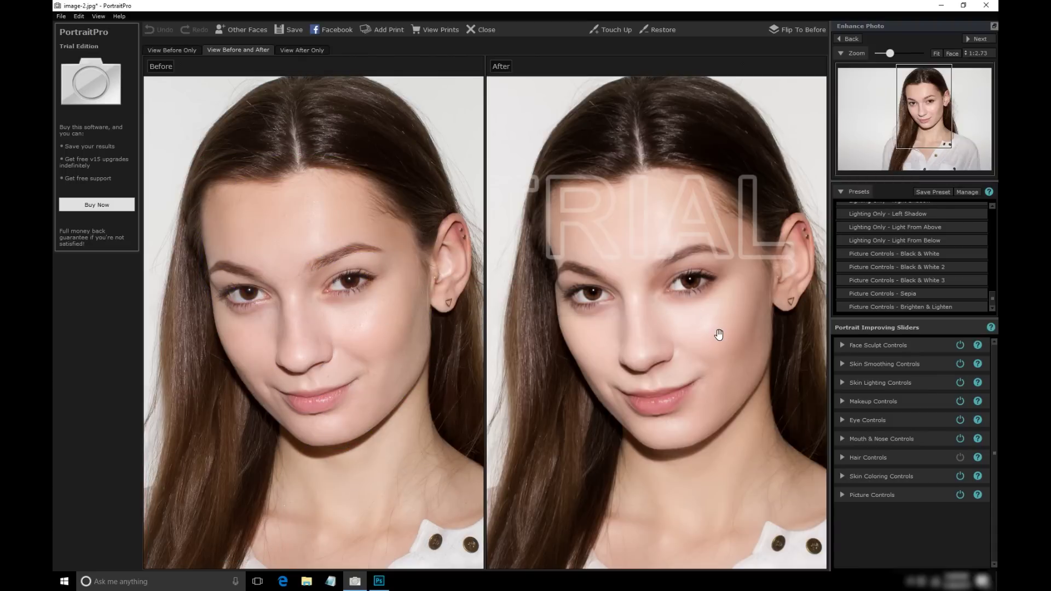
pyautogui.moveTo(992, 296); pyautogui.dragTo(994, 214)
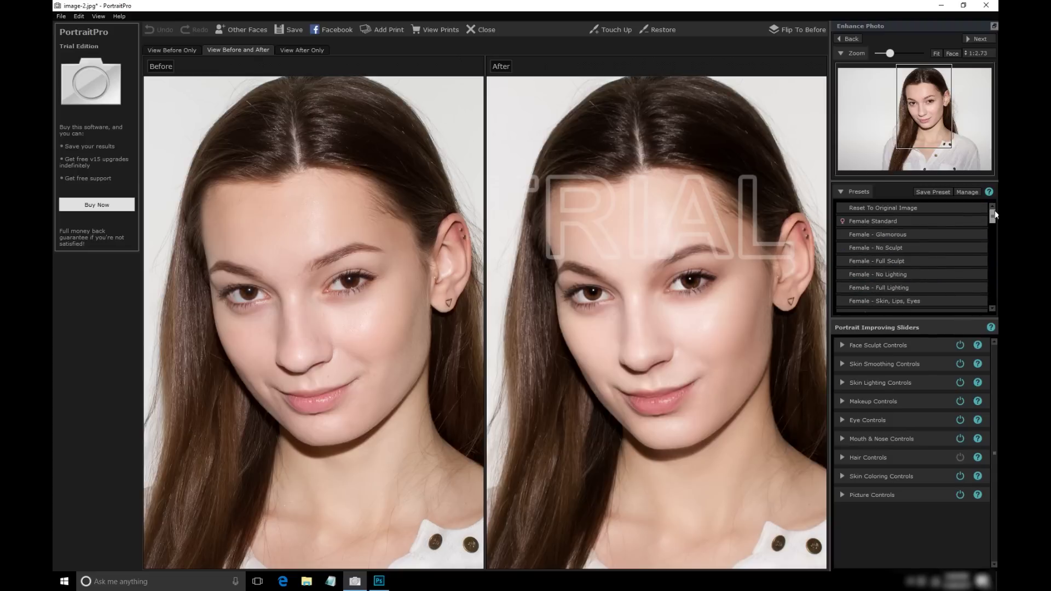
pyautogui.click(885, 231)
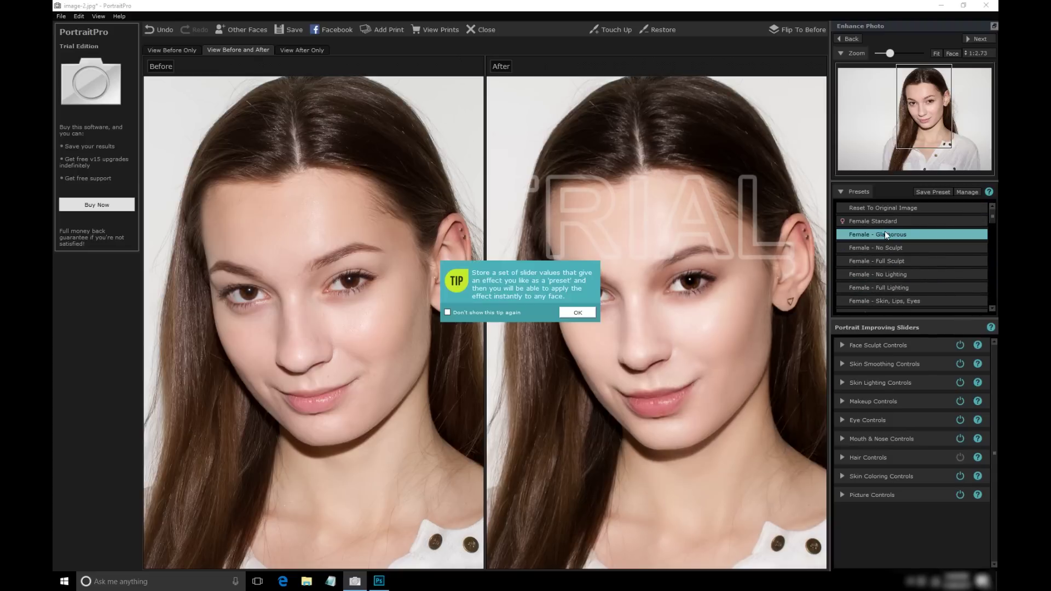
pyautogui.click(579, 313)
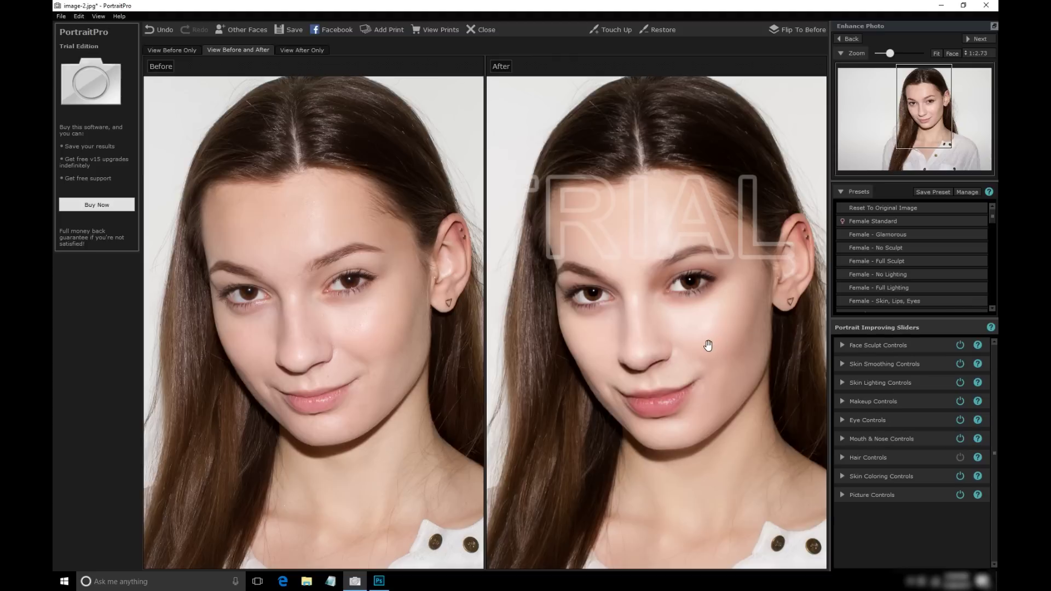
pyautogui.moveTo(708, 346); pyautogui.dragTo(708, 297)
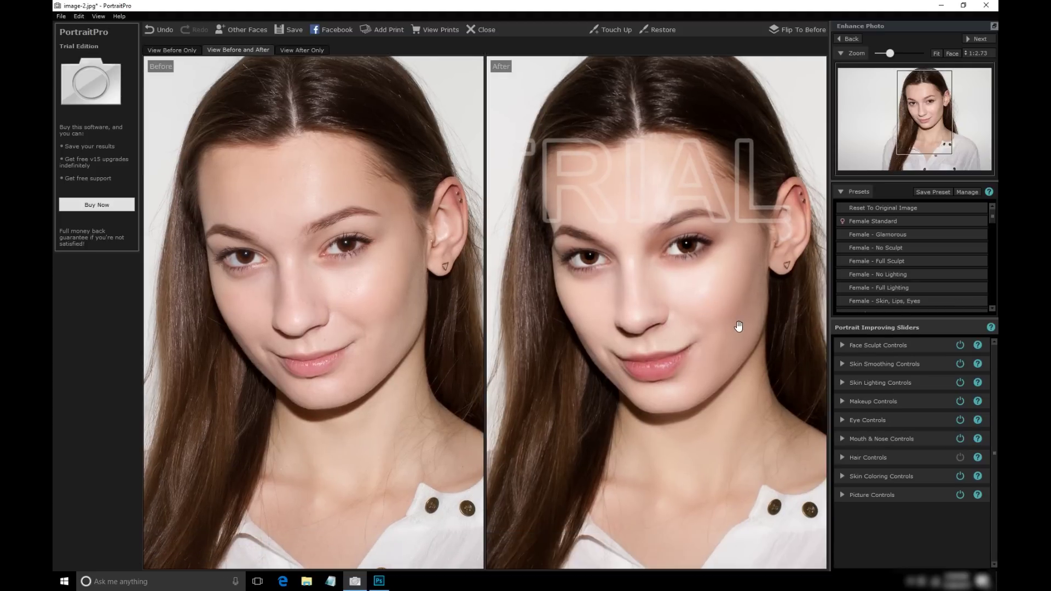
pyautogui.scroll(-8, 949, 252)
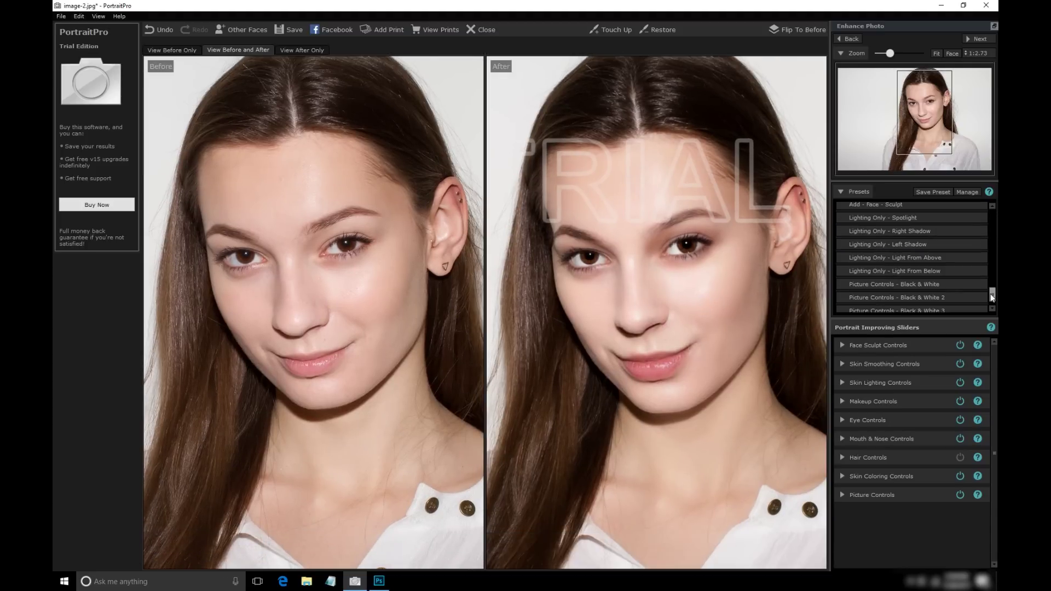
pyautogui.click(933, 259)
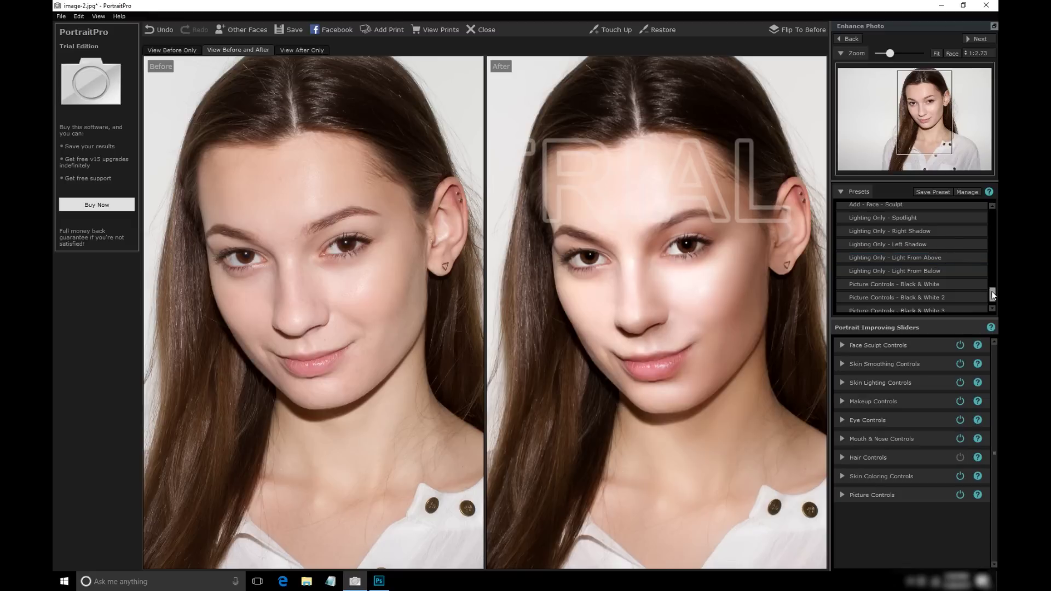
# - Try Makeup - Fullface 2, 3, then settle on Fullface 1 with glossy red lips
pyautogui.moveTo(992, 292); pyautogui.dragTo(992, 230)
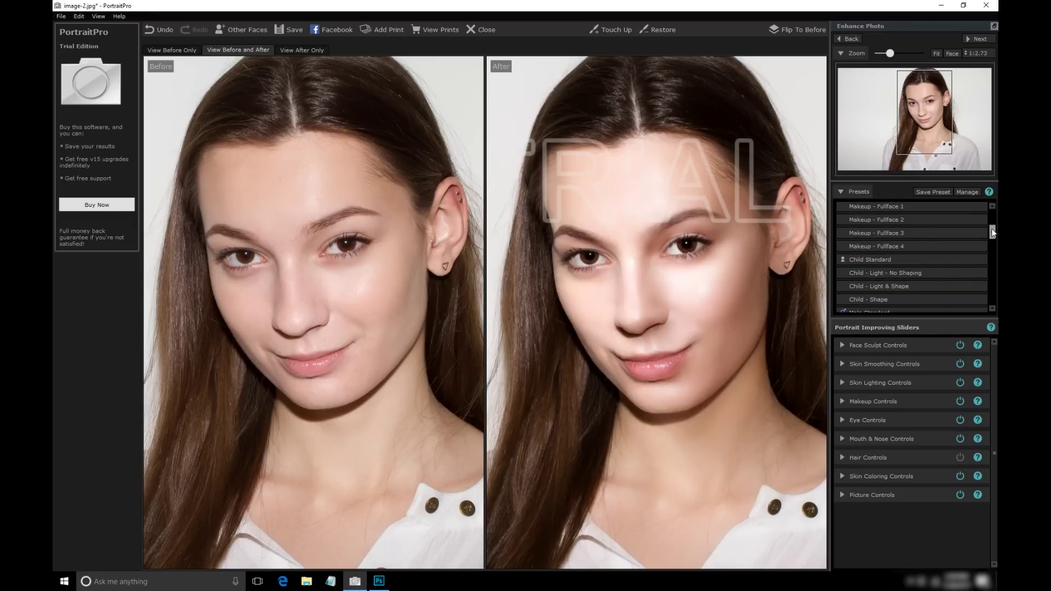
pyautogui.click(920, 218)
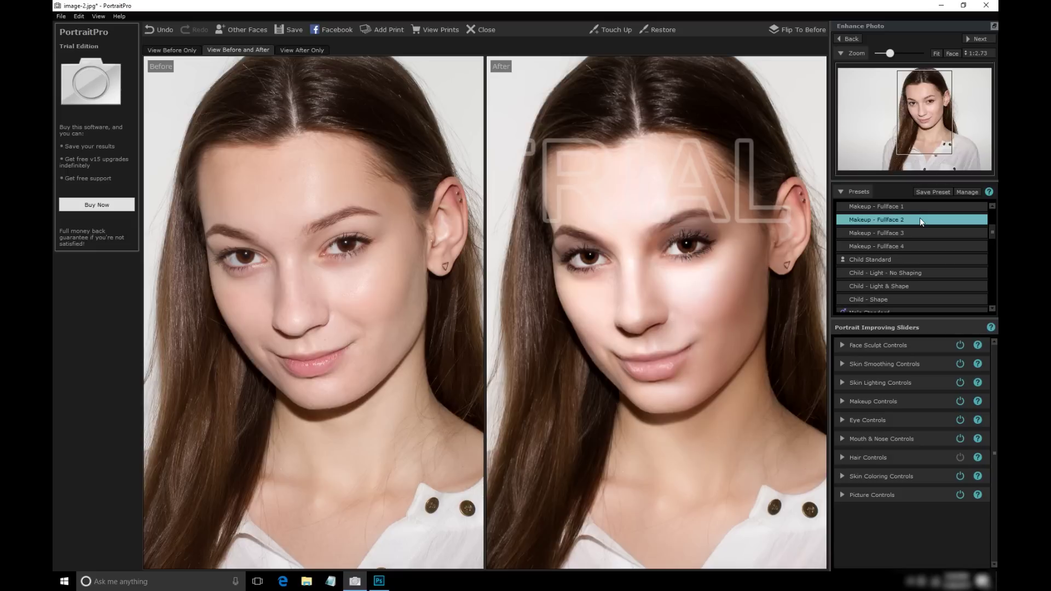
pyautogui.click(922, 232)
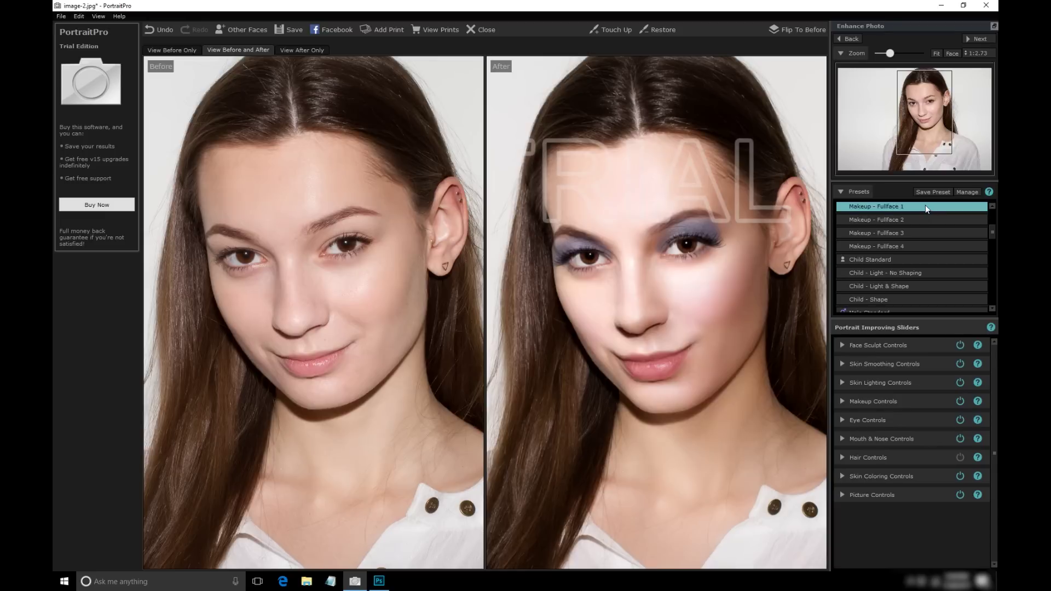
pyautogui.click(925, 204)
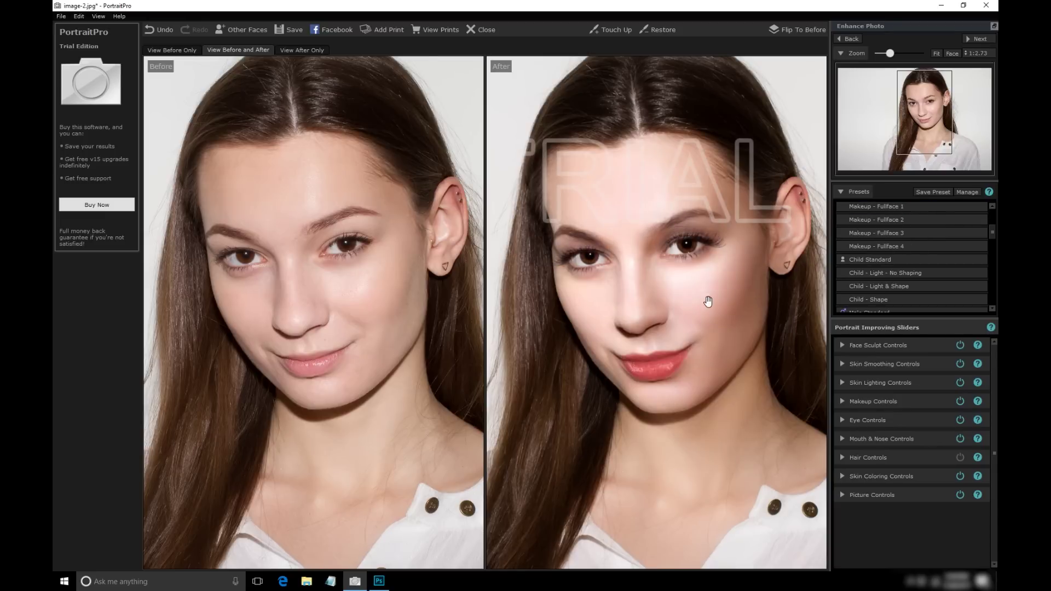
pyautogui.scroll(3, 707, 302)
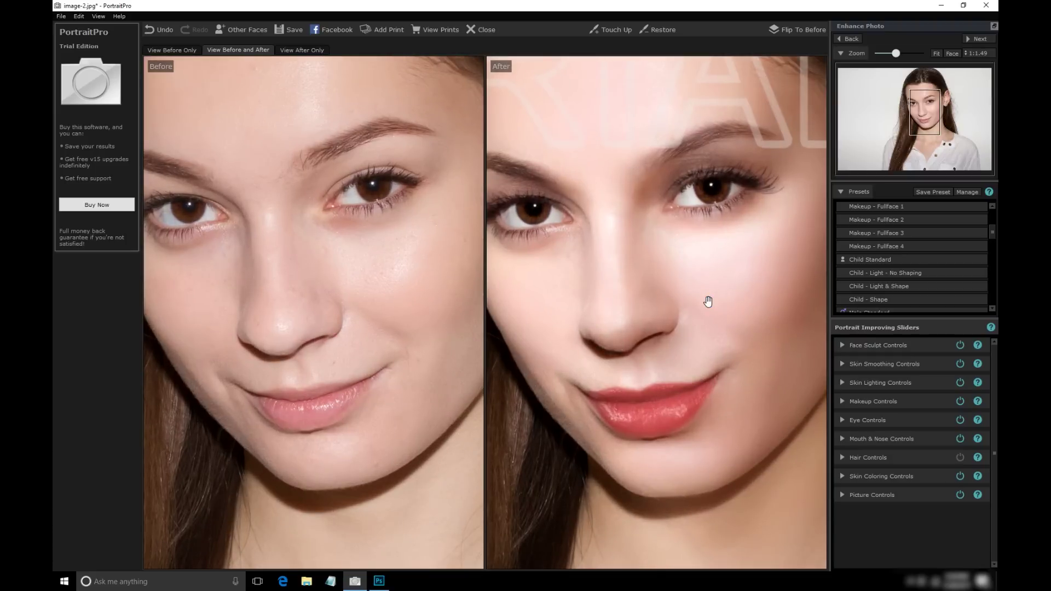
# - Flip the made-up portrait between Before and after, then zoom out
pyautogui.click(797, 31)
pyautogui.click(797, 31)
pyautogui.click(796, 31)
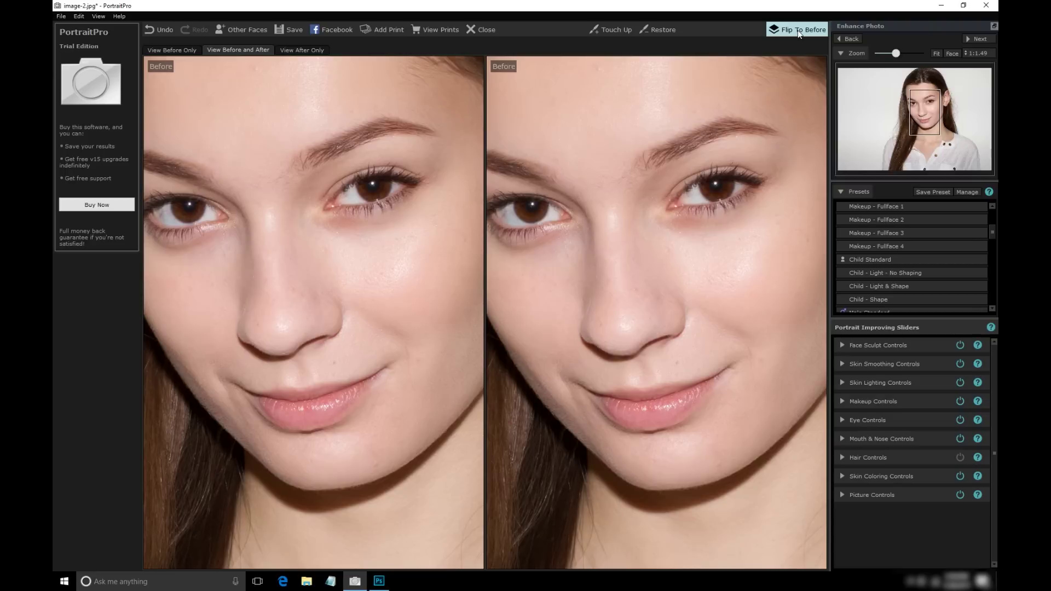
pyautogui.click(797, 30)
pyautogui.scroll(-3, 723, 203)
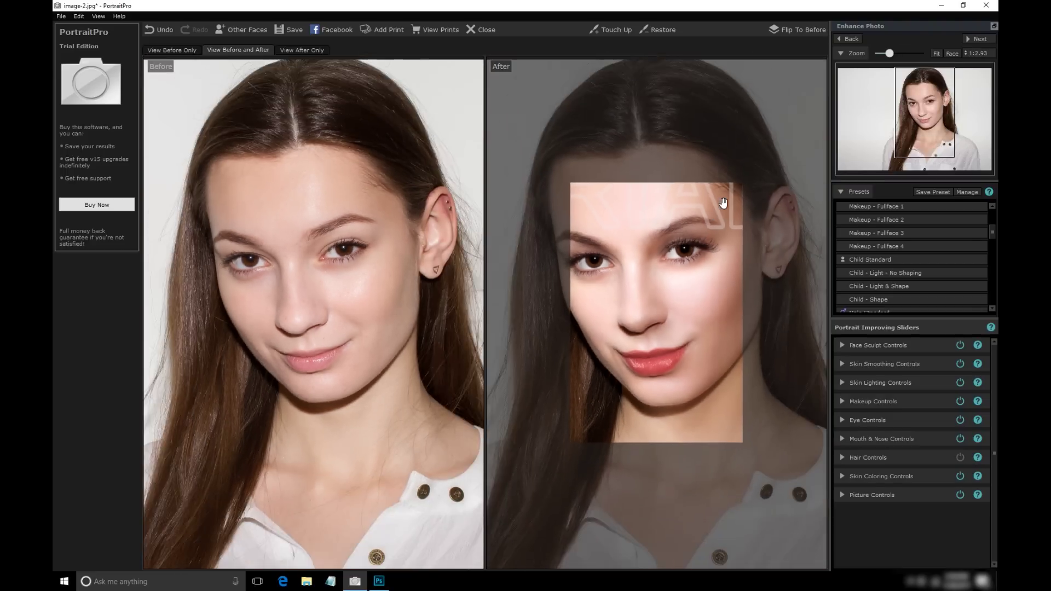
pyautogui.scroll(-1, 732, 318)
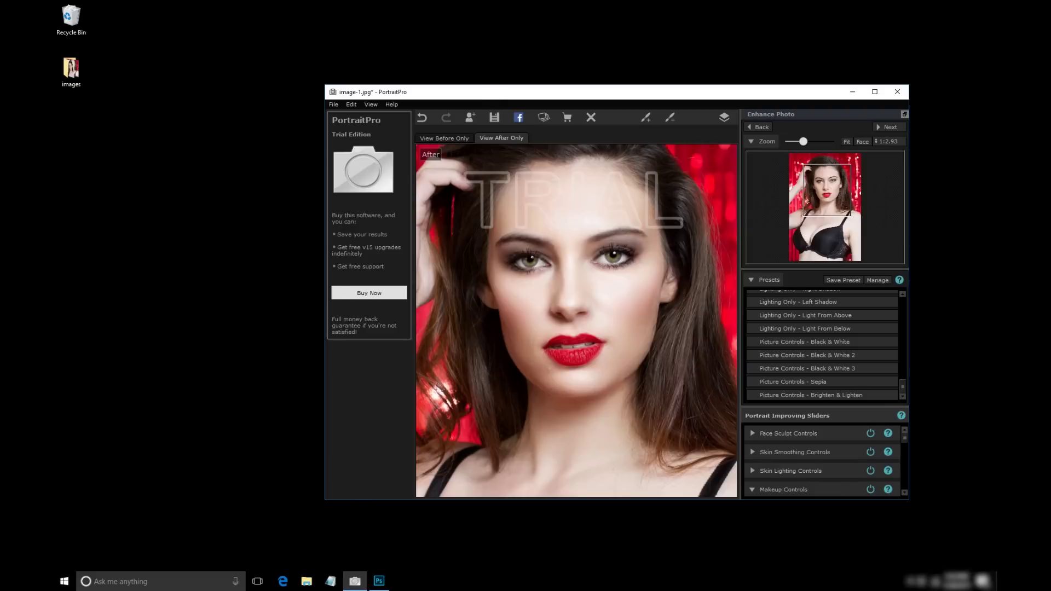
# - Open image-1a from the desktop images folder in Photoshop
pyautogui.moveTo(493, 101); pyautogui.dragTo(565, 78)
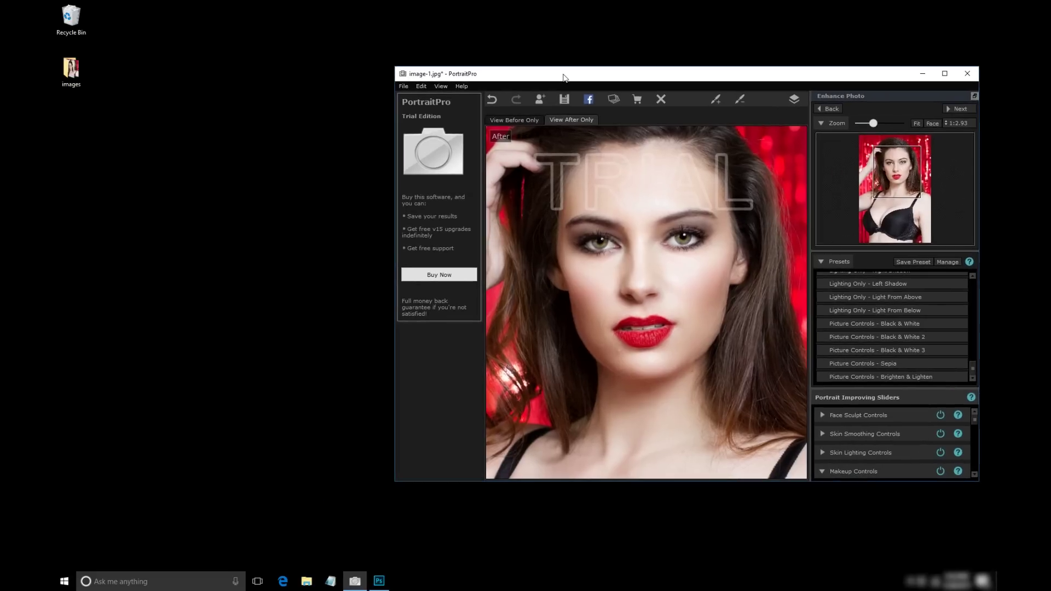
pyautogui.doubleClick(68, 69)
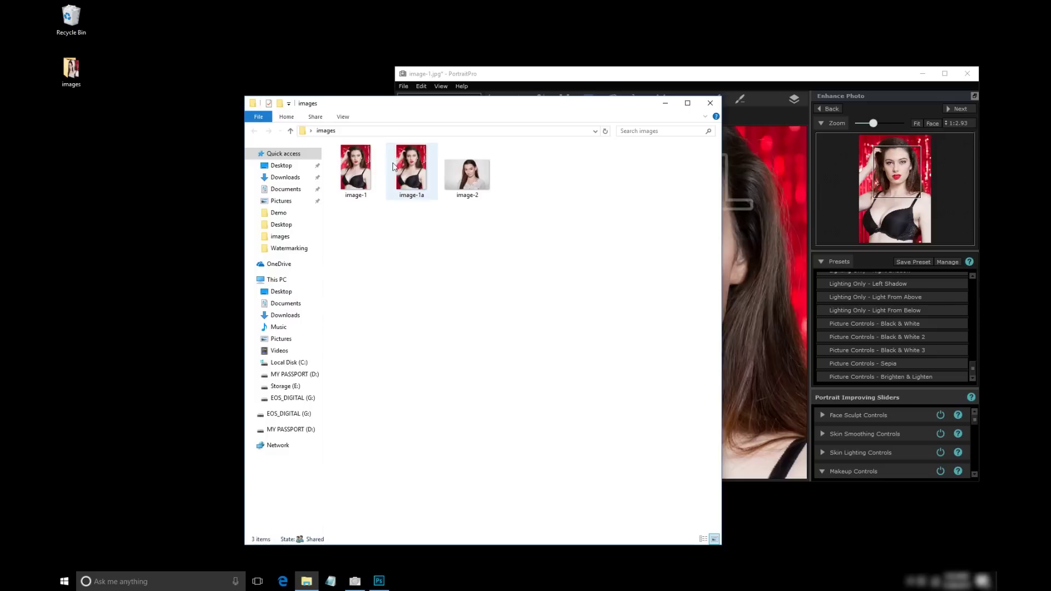
pyautogui.click(422, 181)
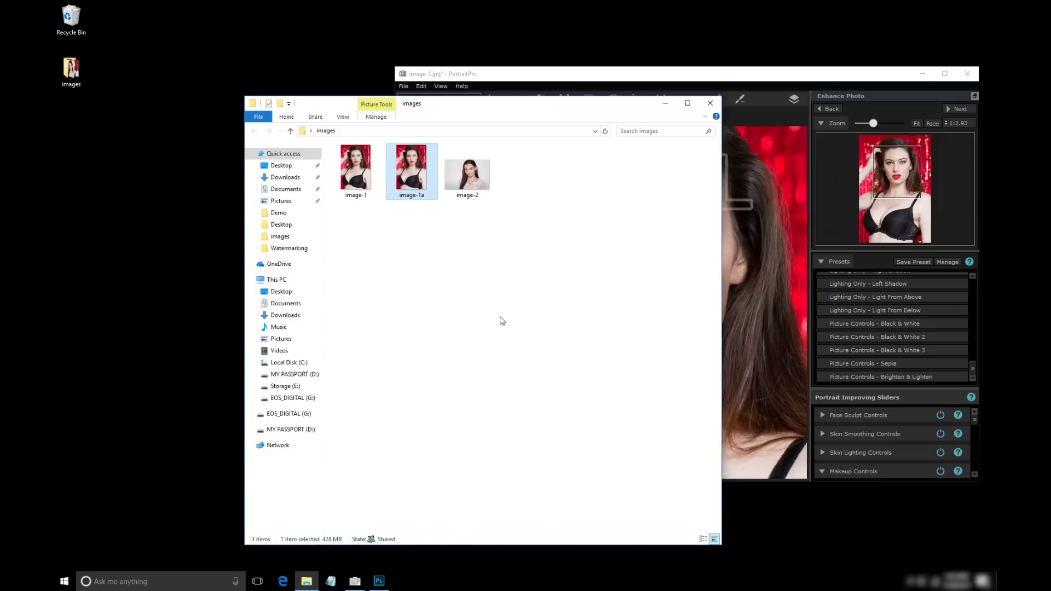
pyautogui.doubleClick(423, 174)
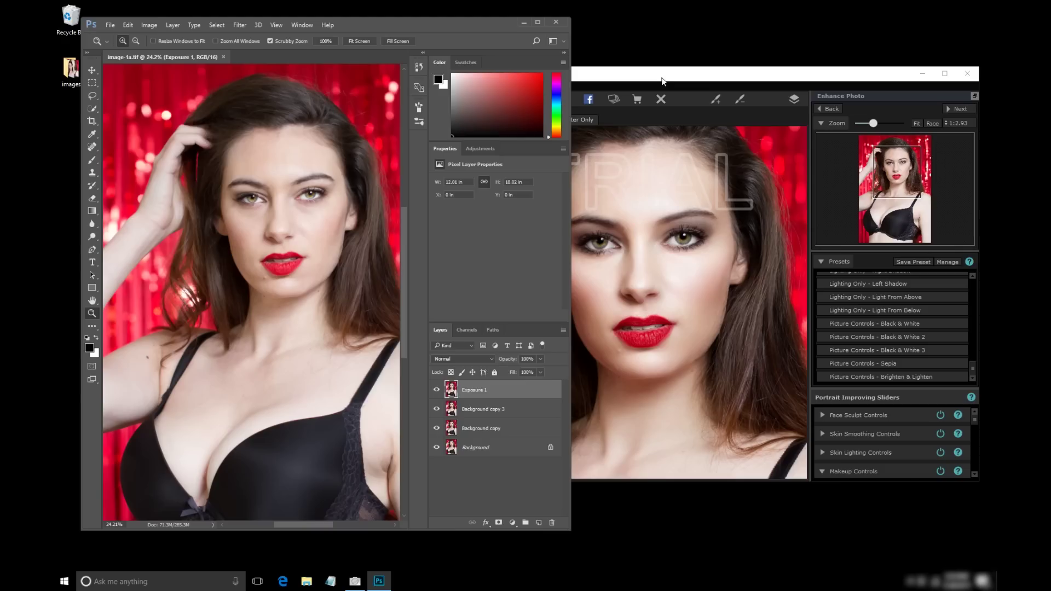
# - Place the PortraitPro window beside Photoshop and bring Photoshop to the front
pyautogui.click(694, 62)
pyautogui.moveTo(694, 62); pyautogui.dragTo(705, 46)
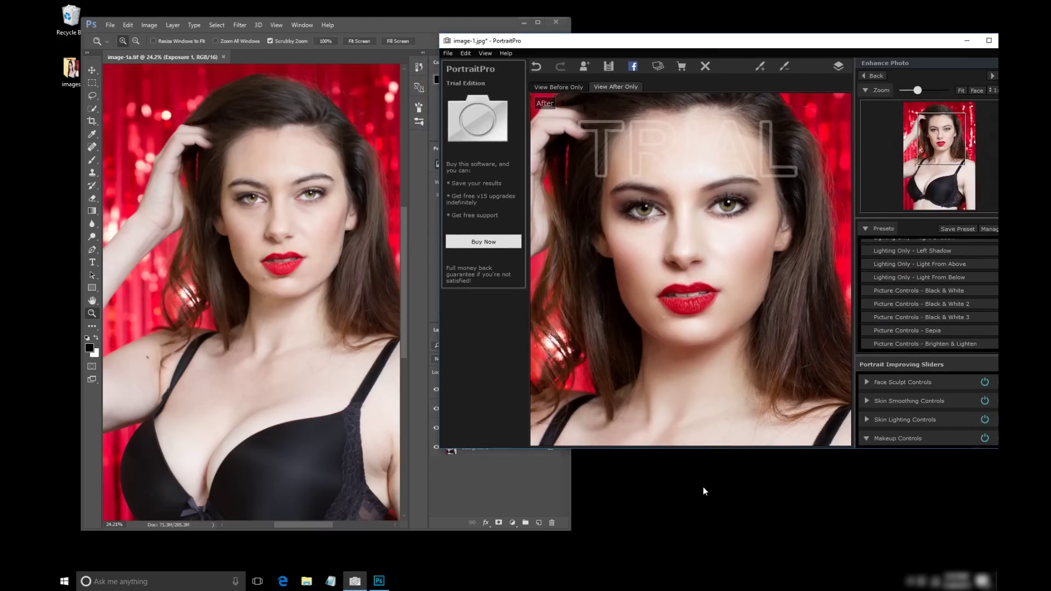
pyautogui.scroll(1, 322, 234)
pyautogui.scroll(-1, 322, 235)
pyautogui.click(93, 314)
# - Zoom the image-1a canvas to 33.3% on the face and collapse the panel dock to icons
pyautogui.click(265, 242)
pyautogui.click(264, 242)
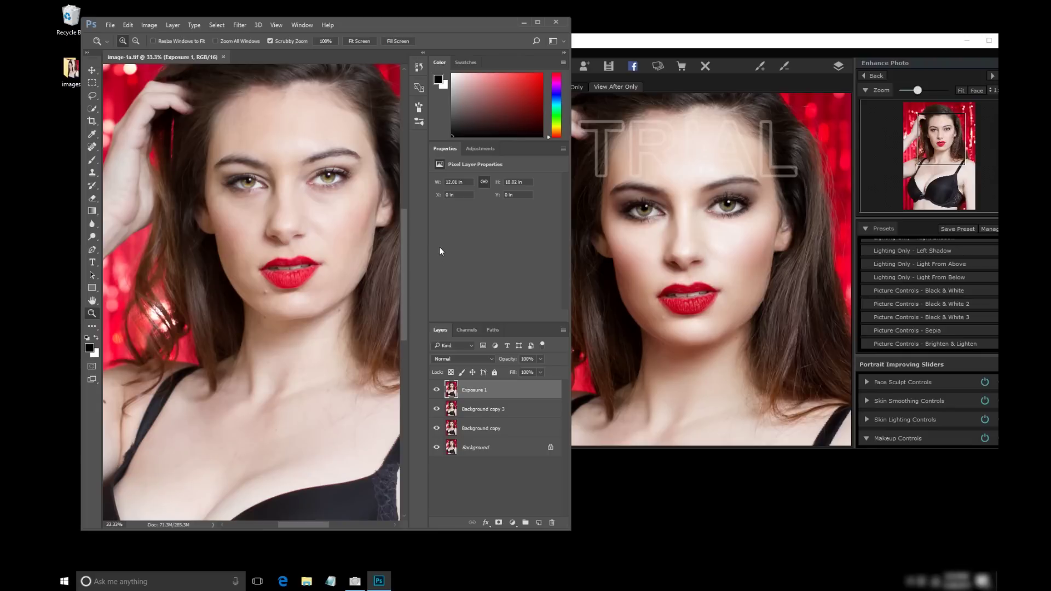
pyautogui.click(564, 53)
pyautogui.moveTo(489, 227)
pyautogui.mouseDown()
pyautogui.moveTo(491, 202)
pyautogui.moveTo(489, 221)
pyautogui.mouseUp()
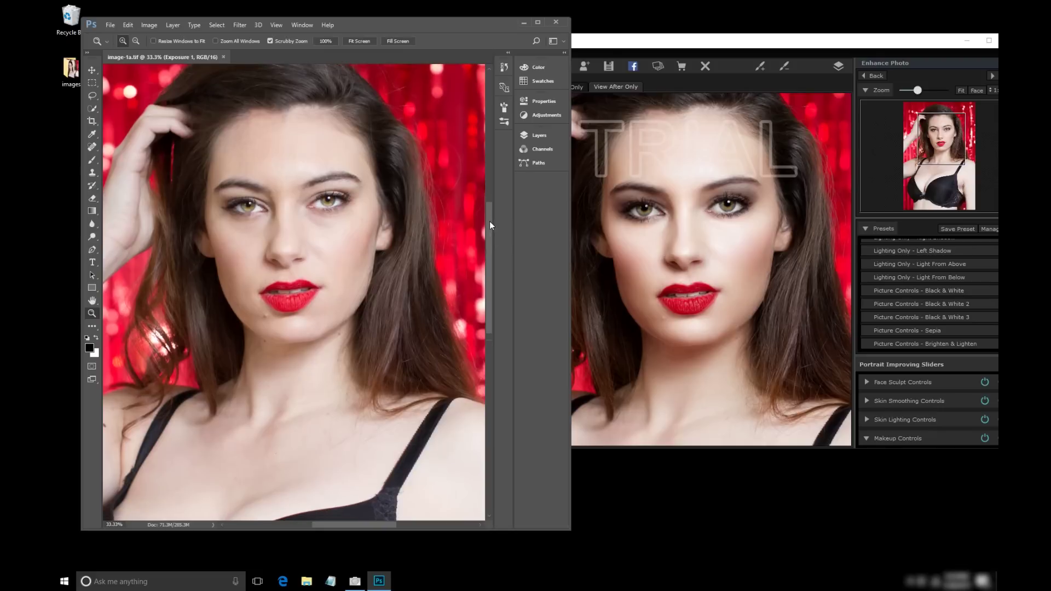